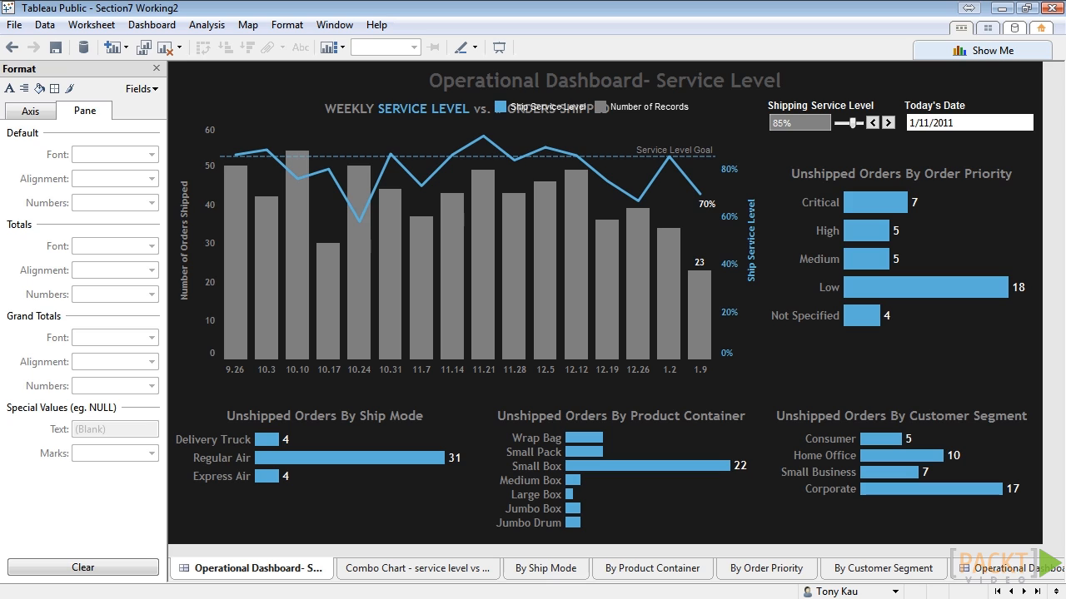
- Go from the dashboard's Unshipped Orders By Ship Mode chart to its source worksheet
click(348, 476)
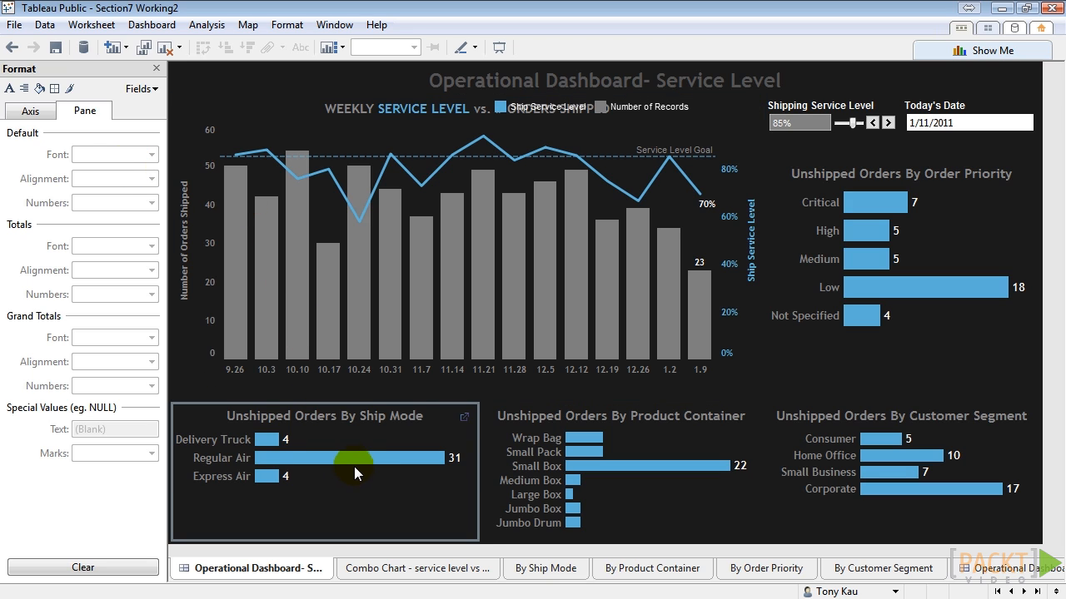
mouse_move(354, 455)
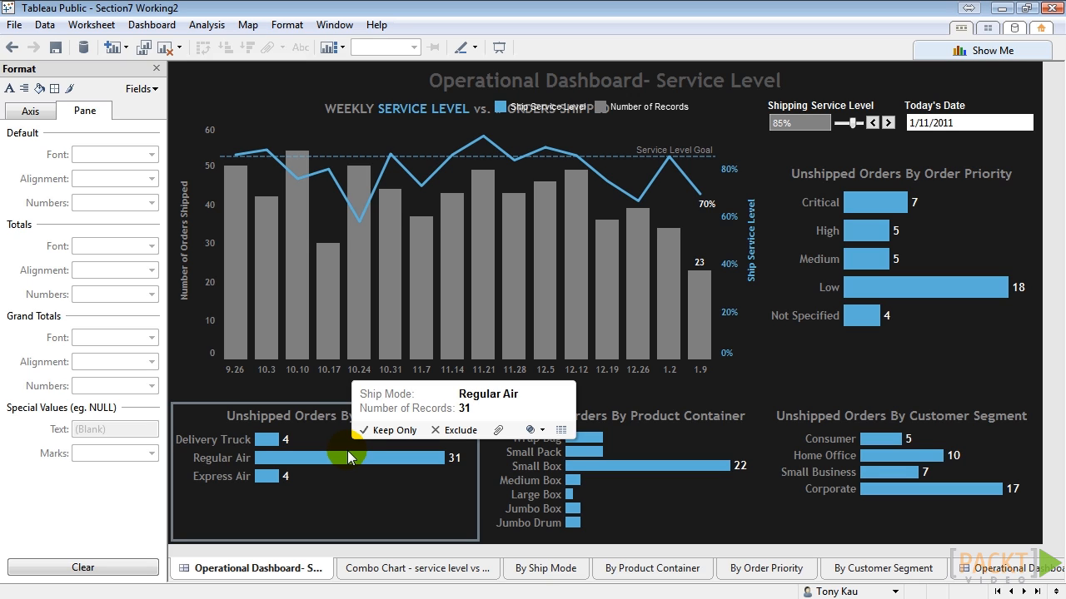
click(468, 415)
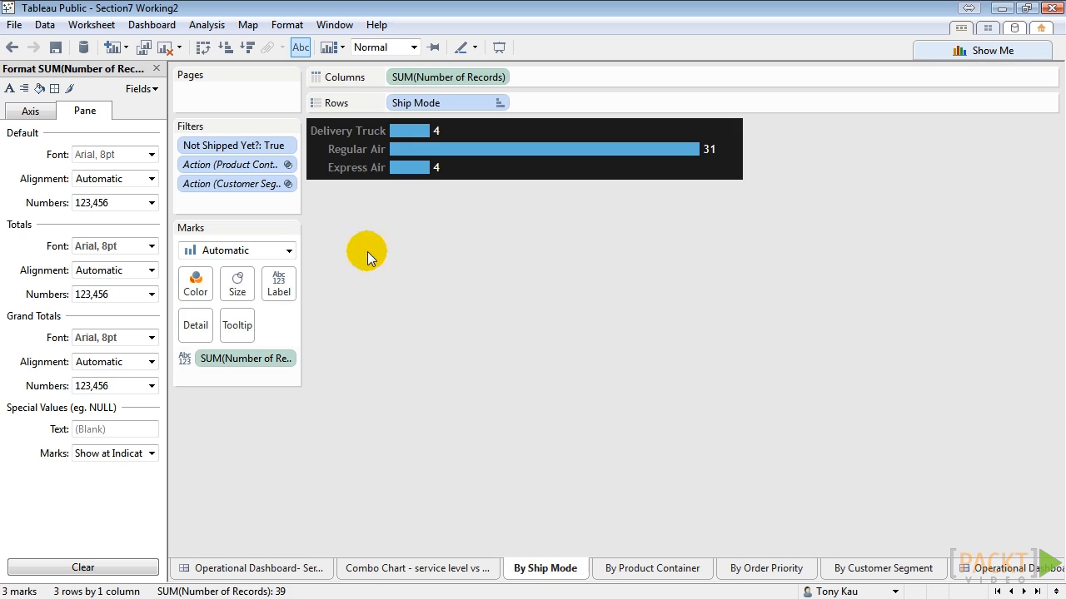
- Add the line "4 Unshipped Orders need to go out via Delivery Truck" above the existing fields in the chart's tooltip
click(237, 324)
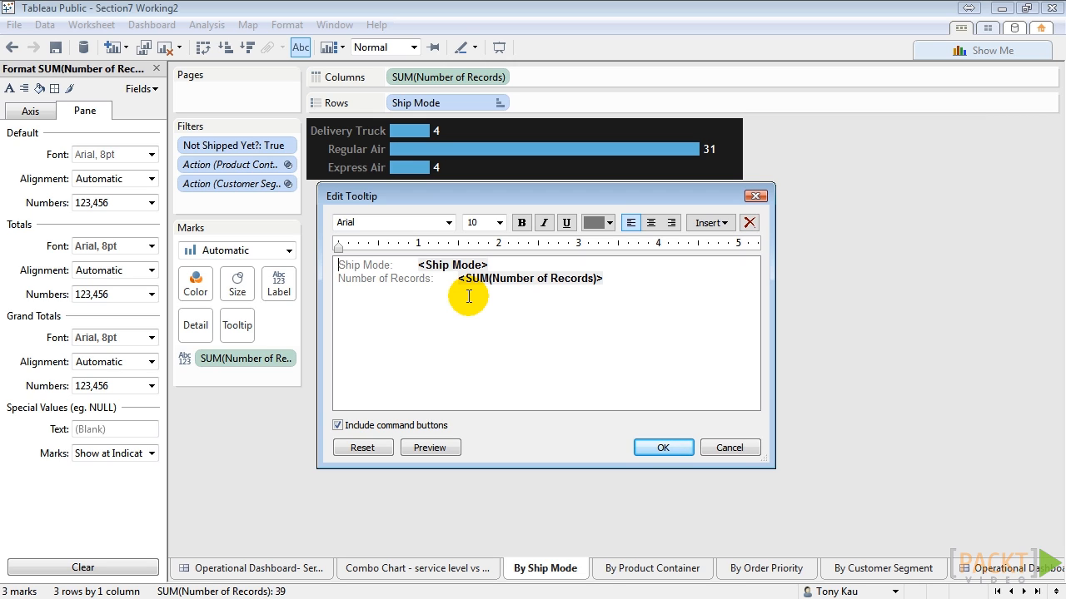
key(Return)
key(Return)
click(342, 264)
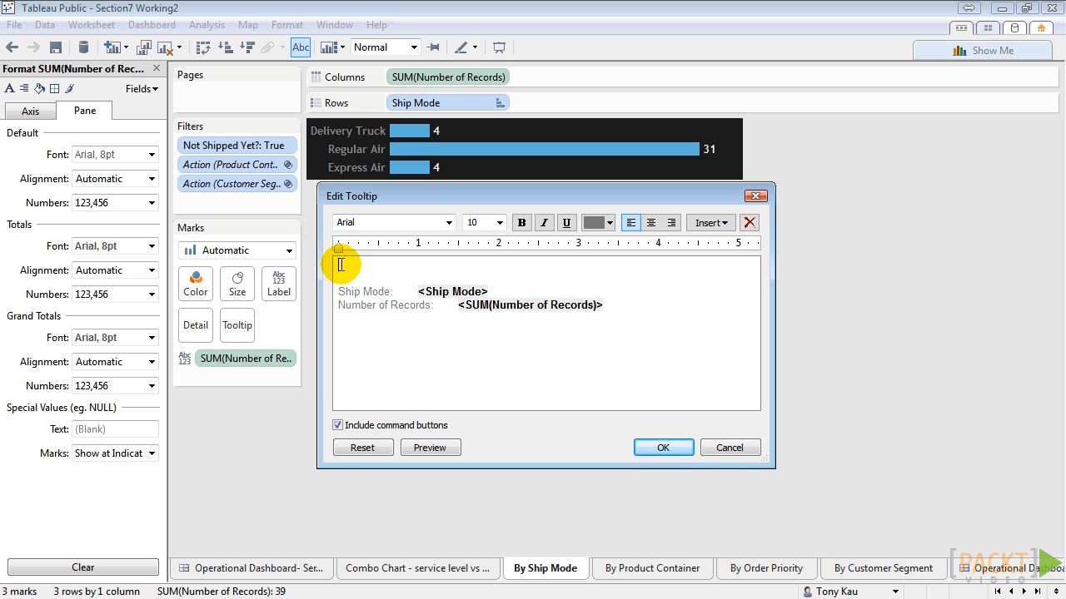
text(4 Unship)
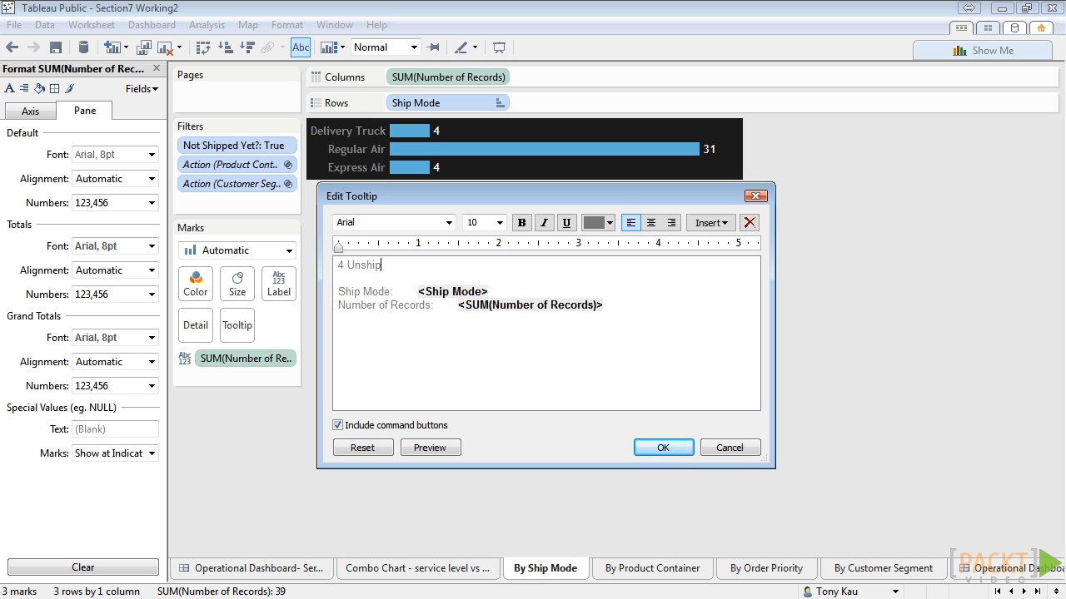
text(ped Orders )
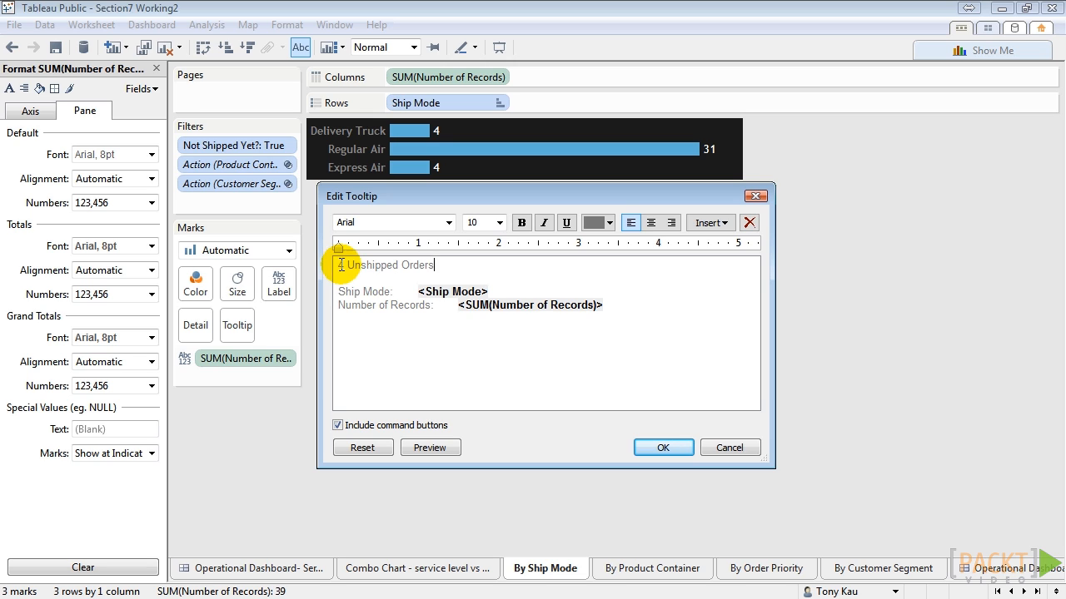
text(need to go out via Delivery Truck)
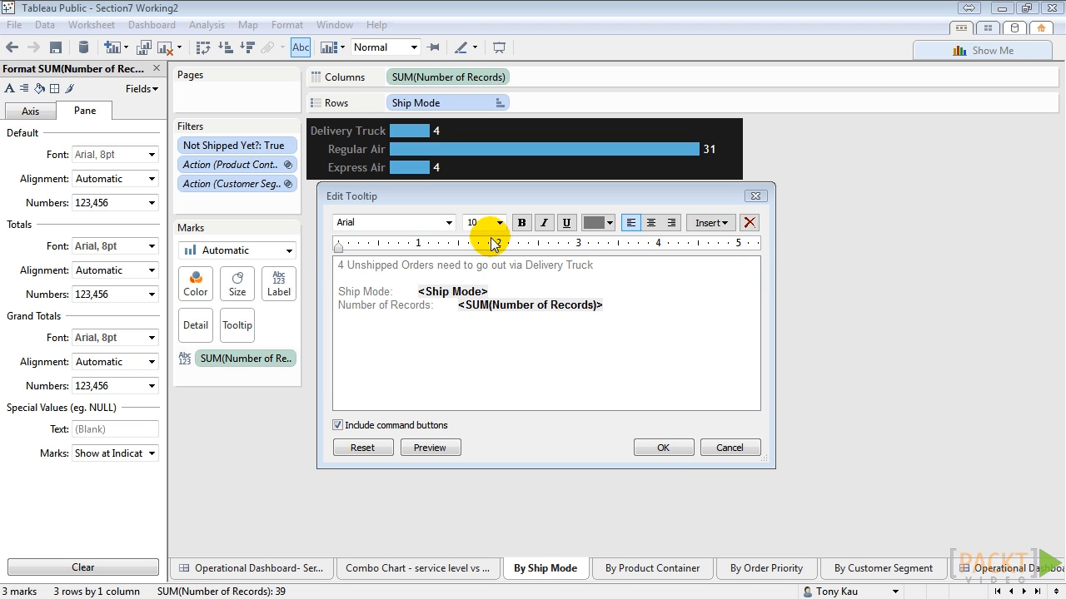
- Move the <SUM(Number of Records)> field into the tooltip sentence in place of the 4
click(601, 305)
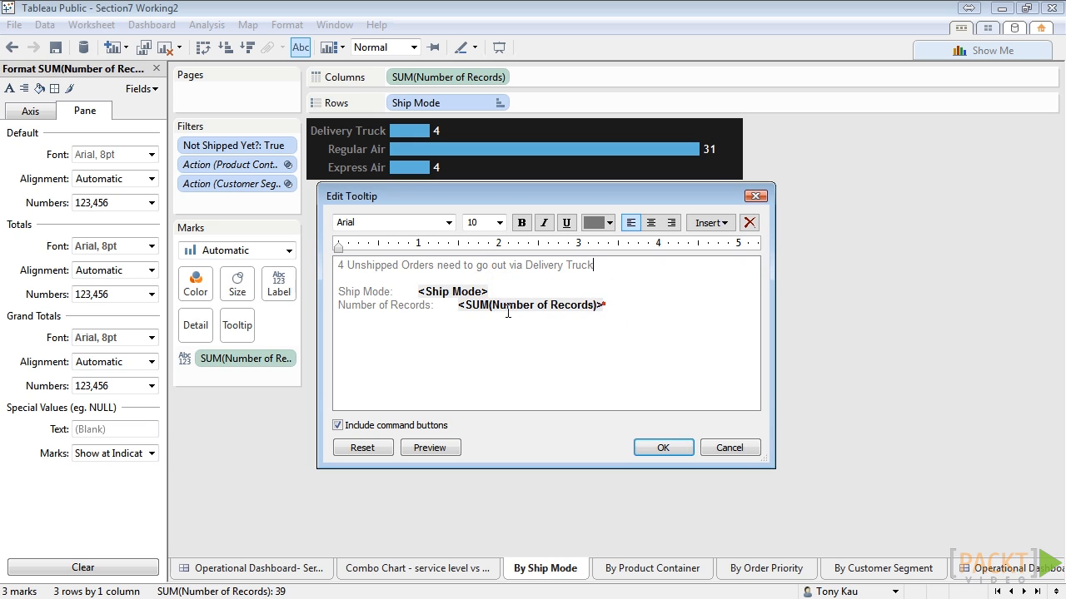
click(458, 306)
drag(459, 306, 606, 306)
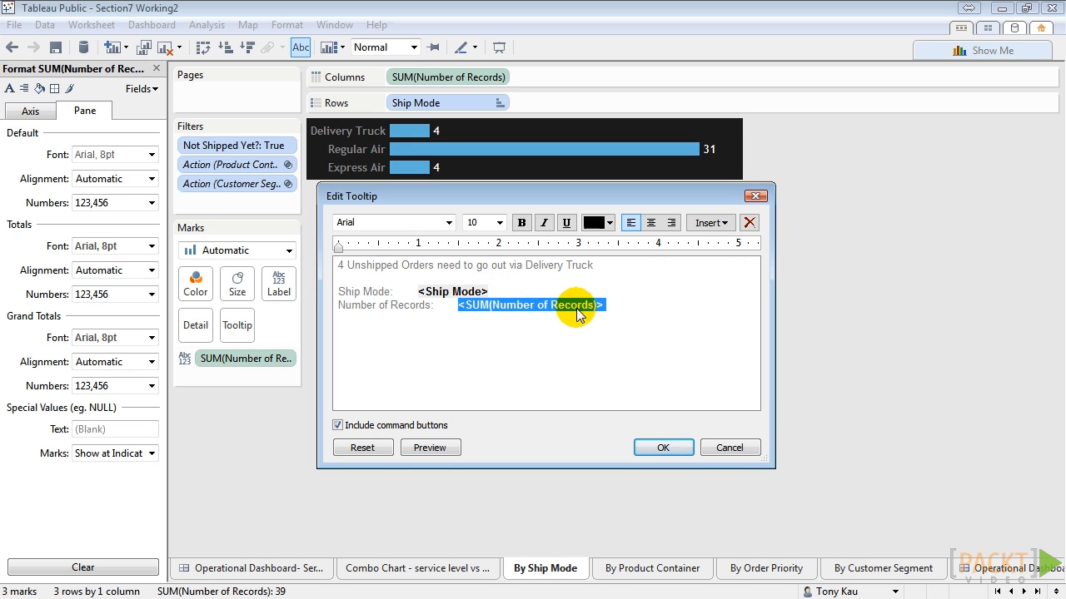
key(ctrl+x)
drag(337, 264, 345, 265)
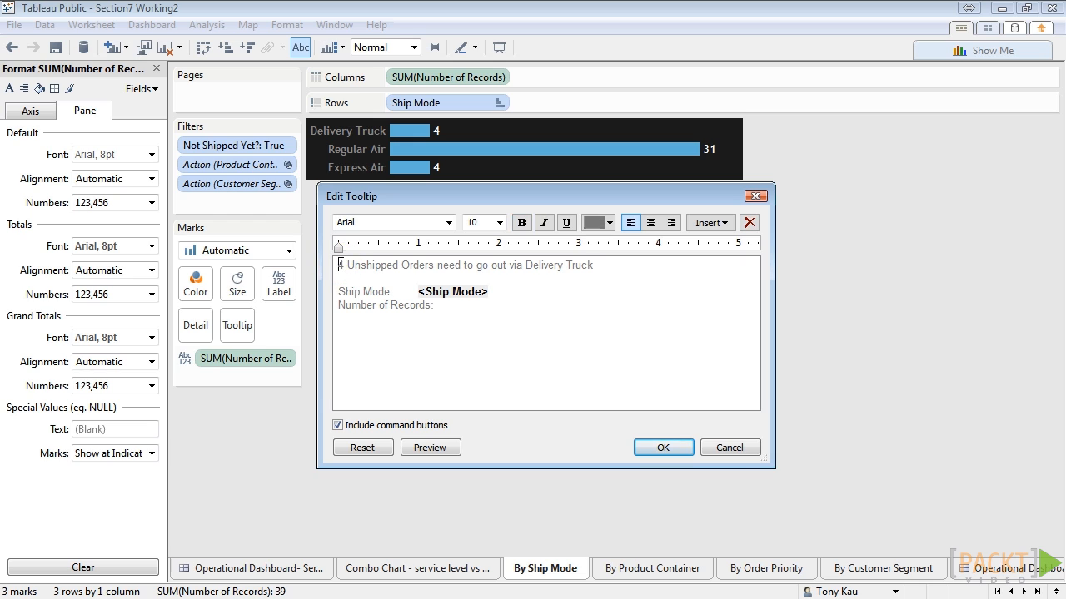
key(ctrl+v)
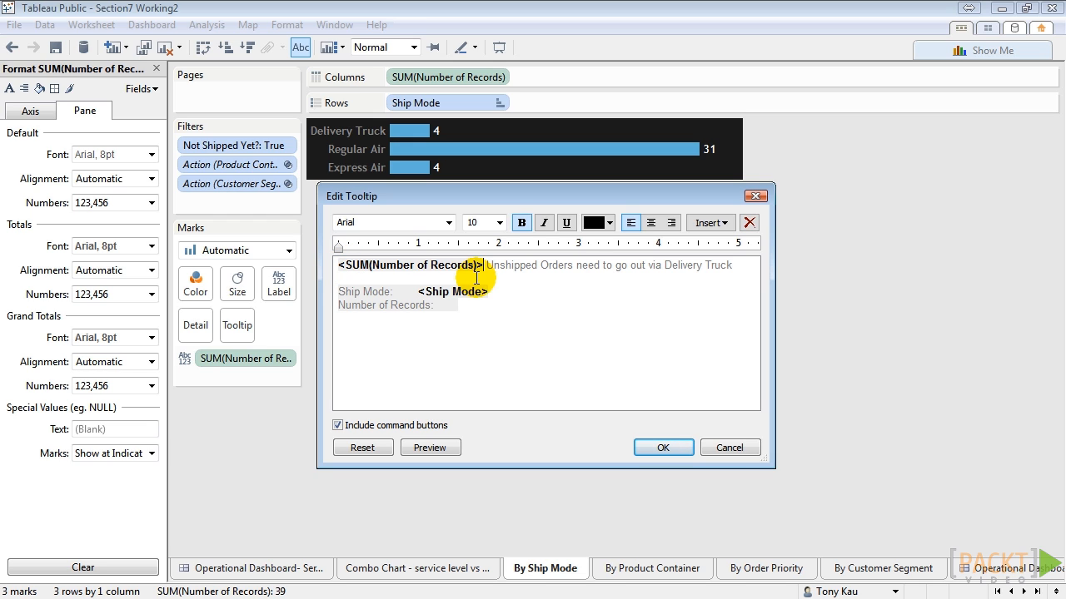
- Move the <Ship Mode> field to the end of the tooltip sentence in place of "Delivery Truck"
drag(487, 288, 419, 293)
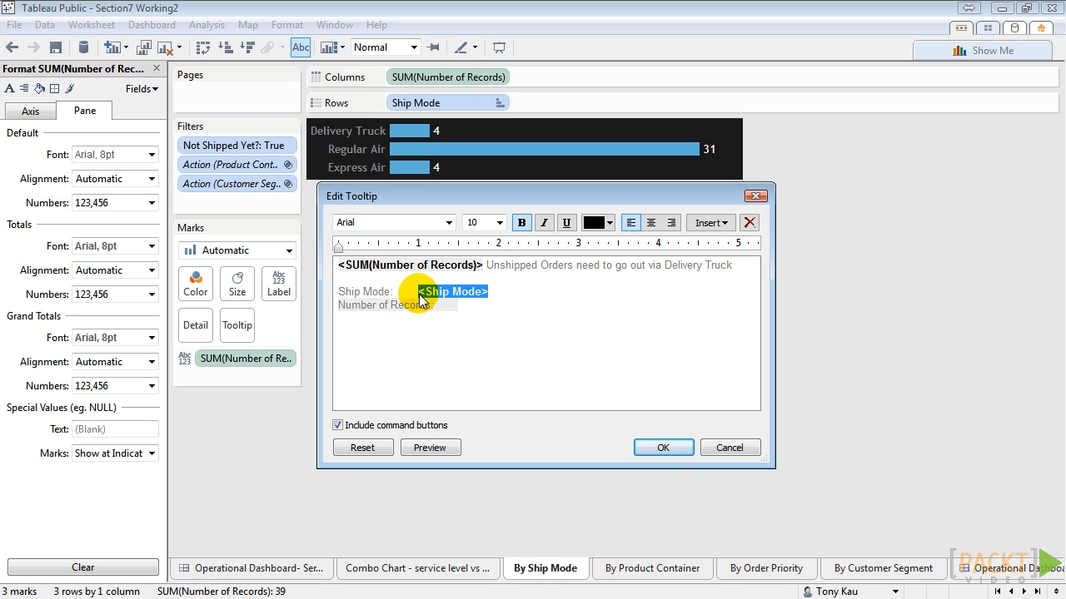
key(ctrl+x)
drag(664, 264, 730, 265)
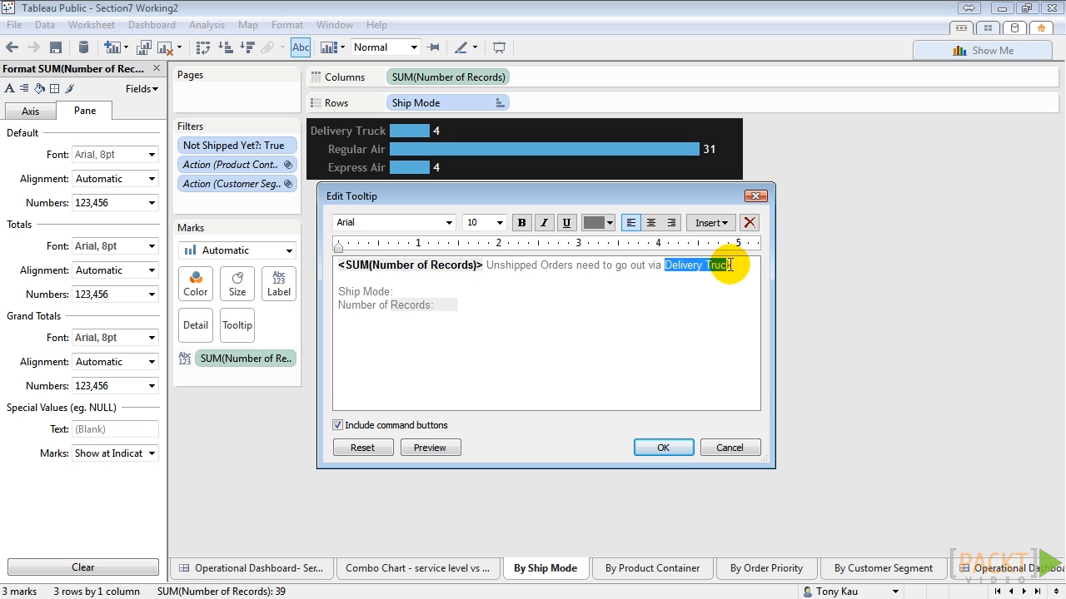
key(ctrl+v)
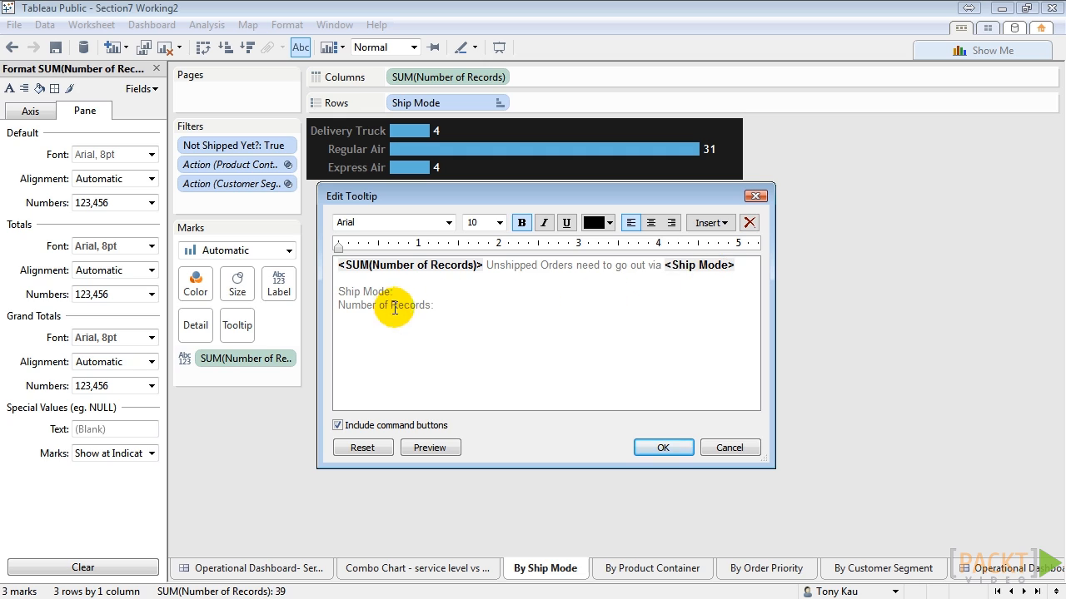
- Delete the leftover "Ship Mode:" and "Number of Records:" labels and preview the tooltip
drag(464, 306, 332, 285)
key(Delete)
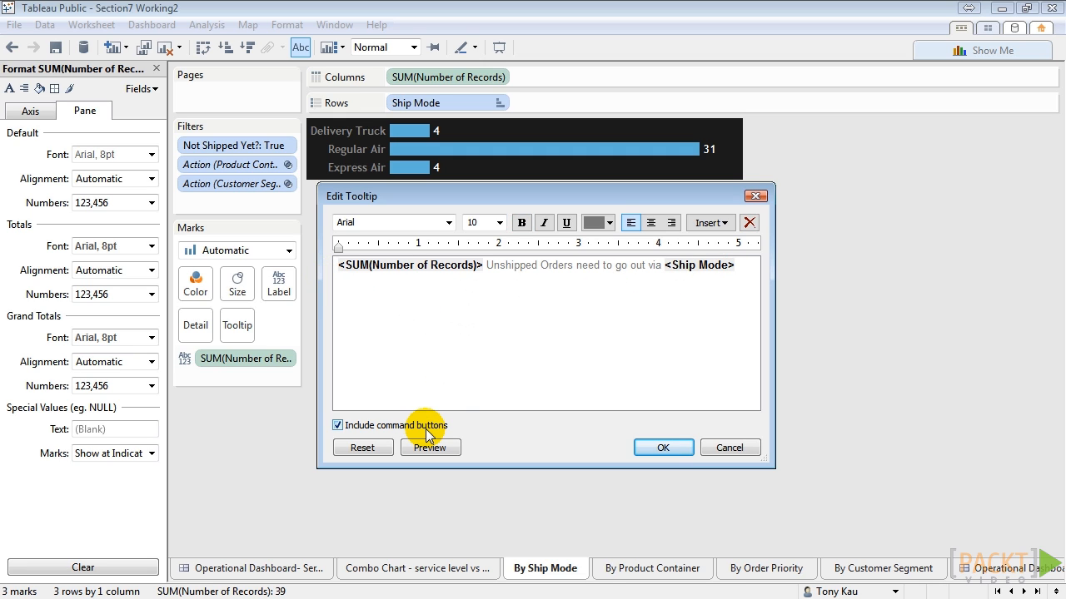
click(443, 448)
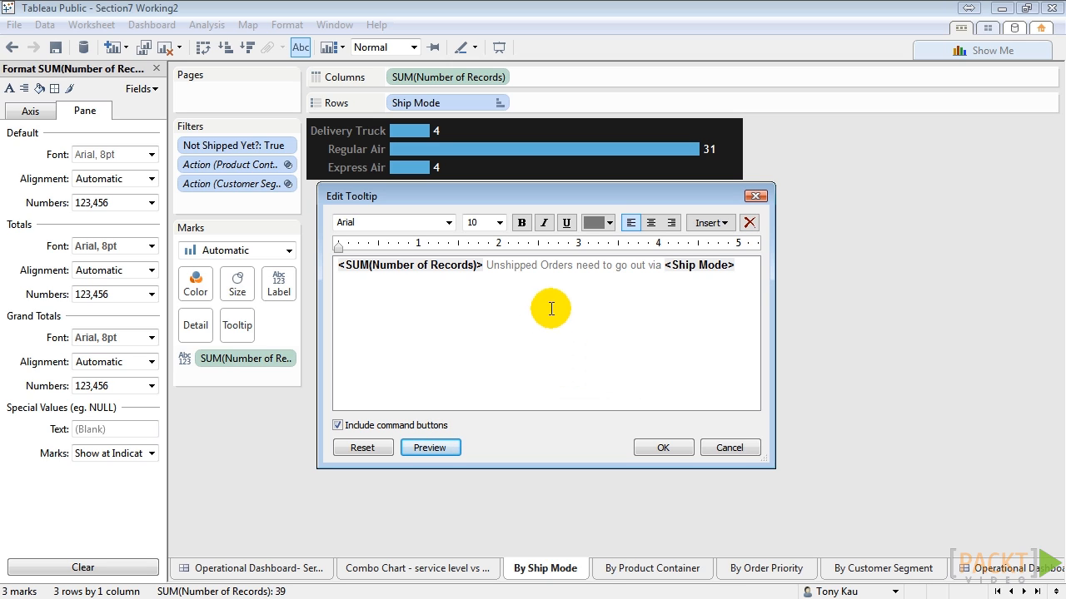
- Format the whole tooltip sentence as bold 12-point Trebuchet MS
triple_click(743, 266)
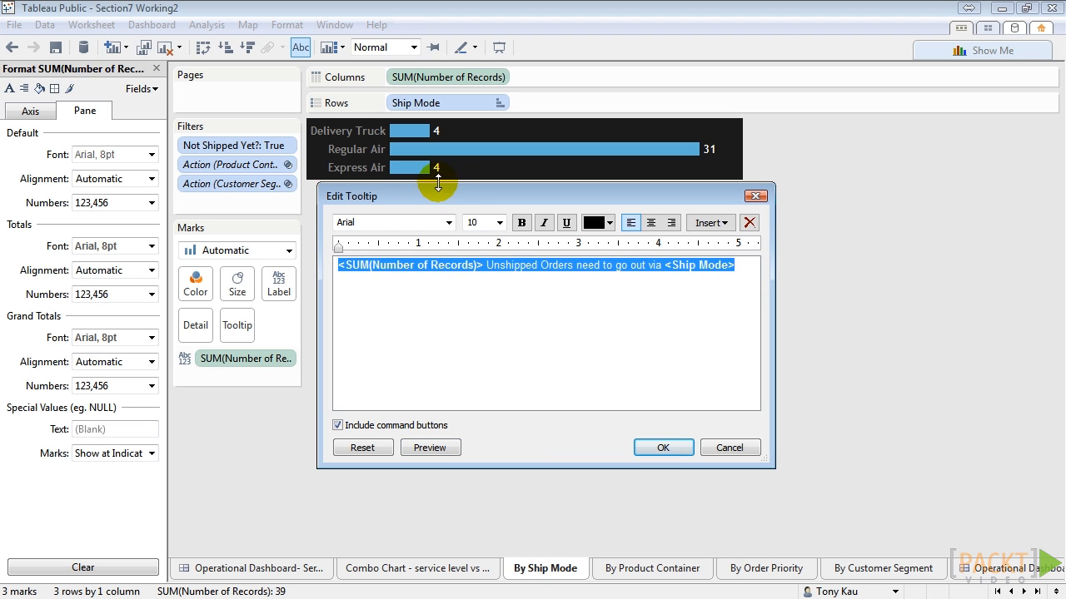
click(449, 223)
text(t)
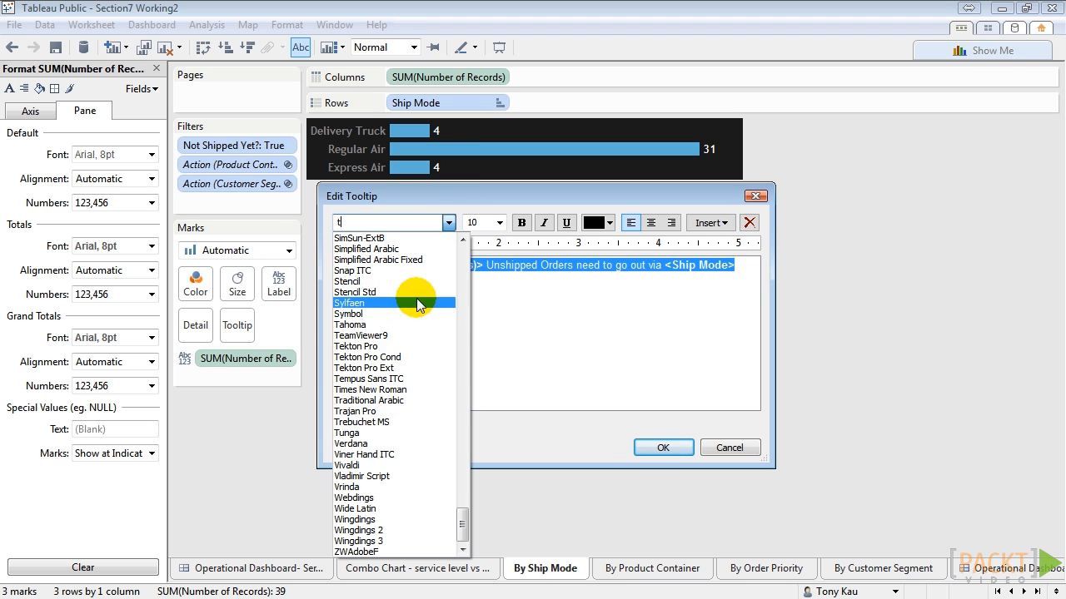
click(412, 423)
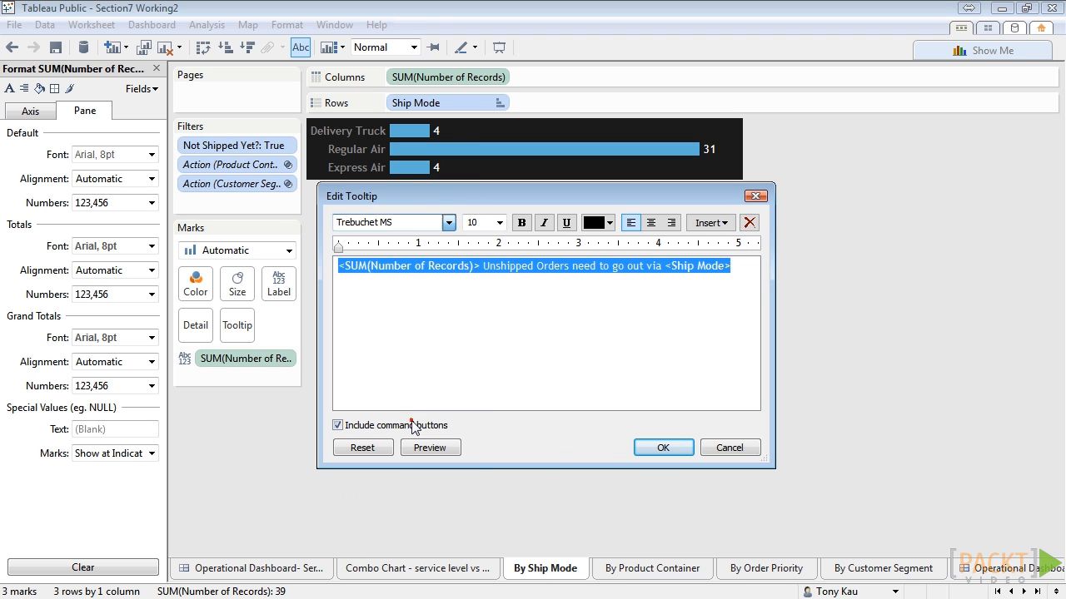
click(499, 223)
click(488, 282)
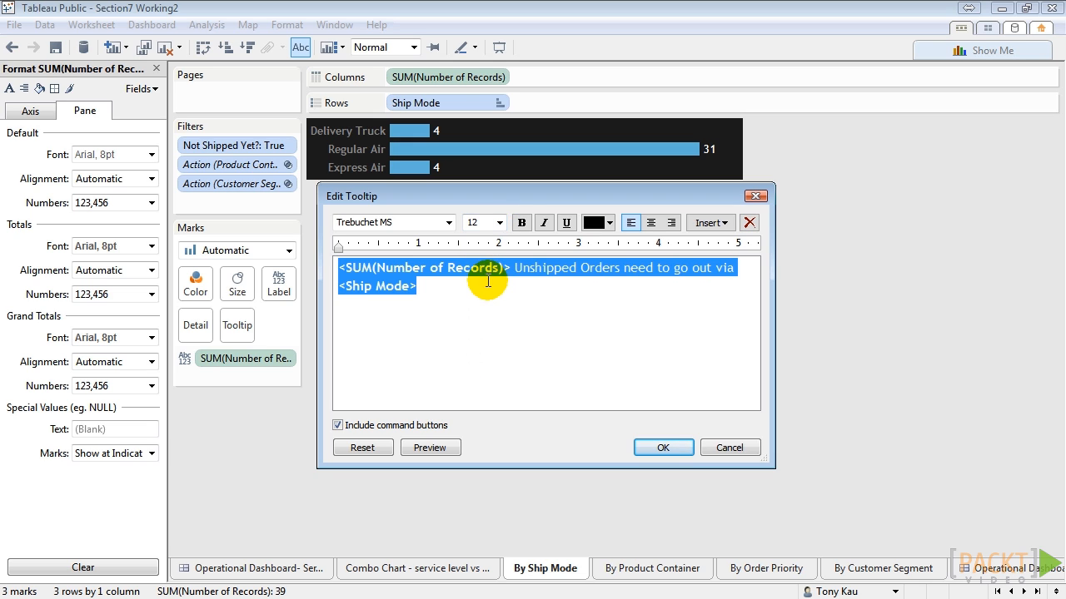
click(521, 222)
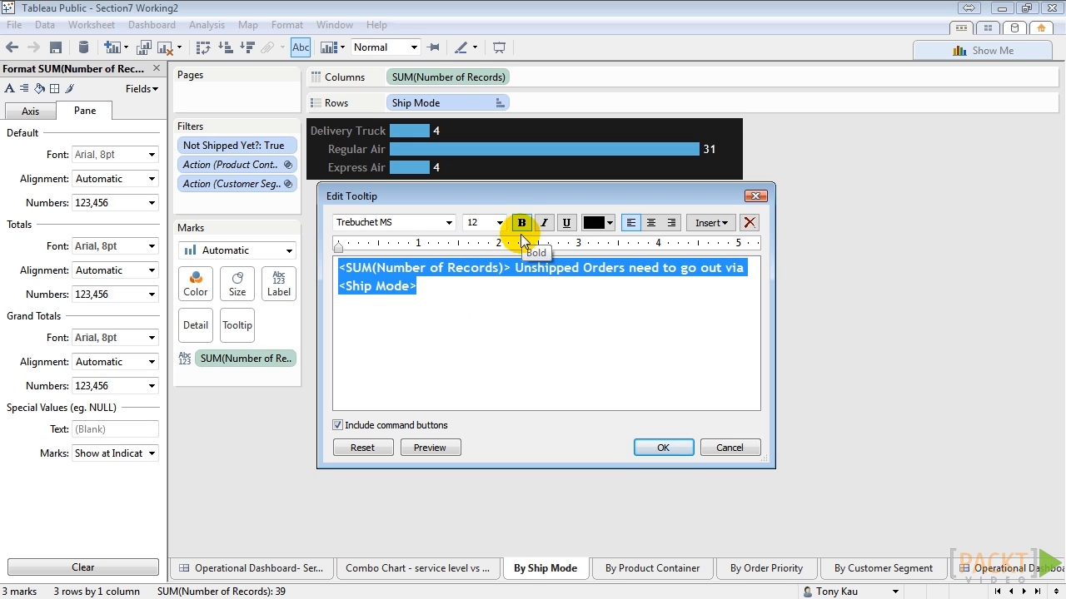
click(504, 287)
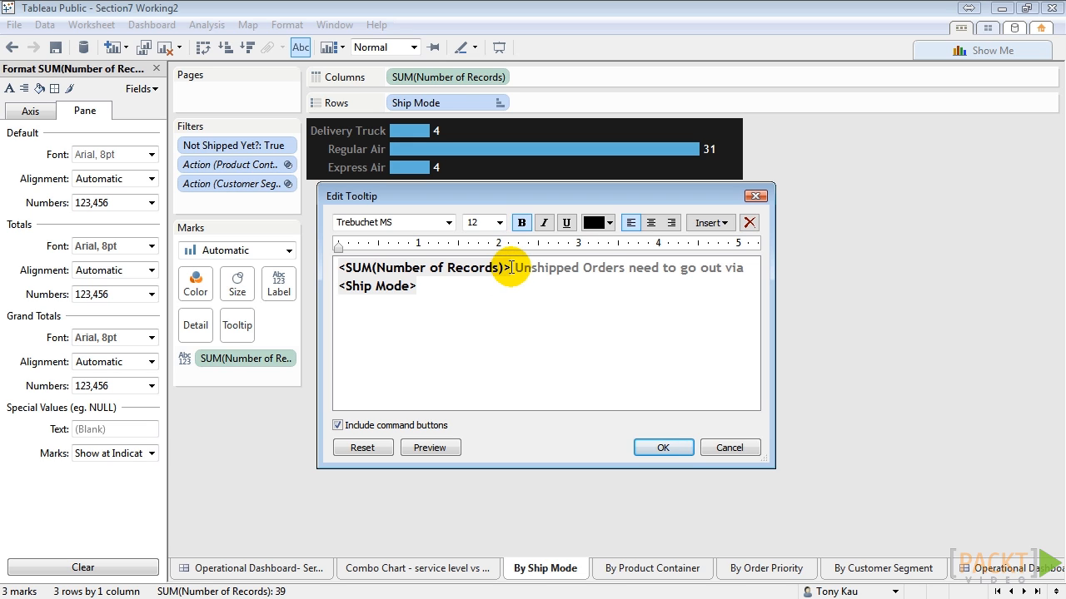
- Color the <Ship Mode> field with the custom blue, preview the tooltip and apply the changes
drag(449, 285, 331, 284)
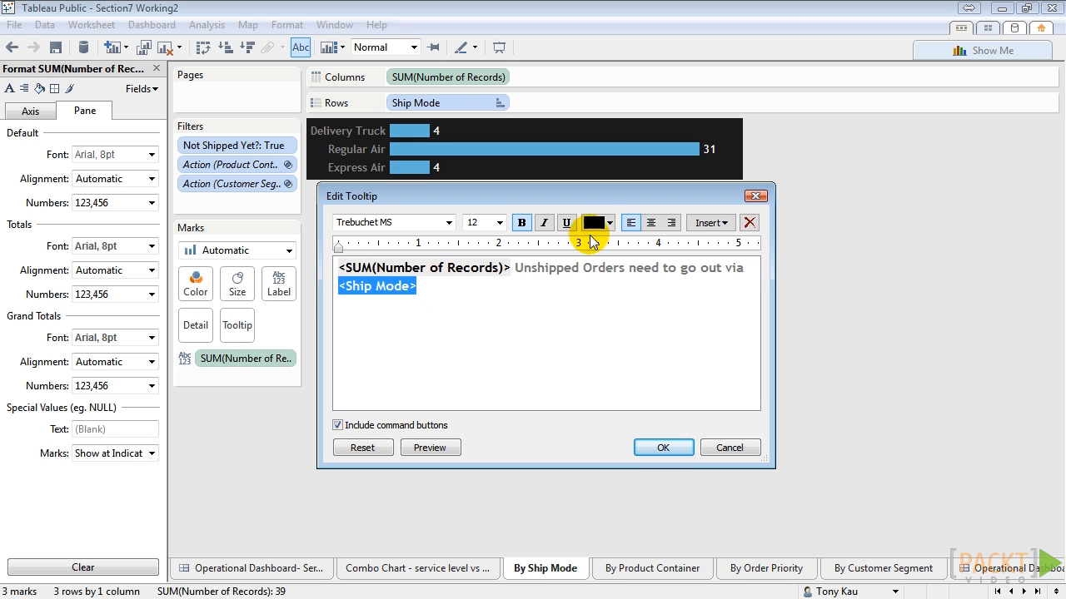
click(610, 223)
click(631, 326)
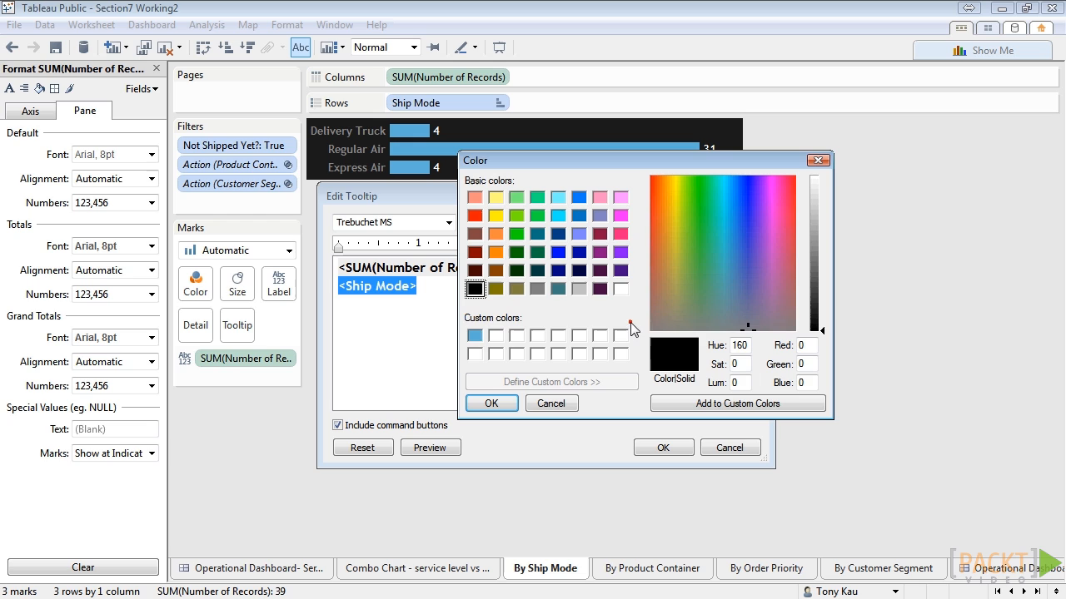
click(475, 335)
click(490, 403)
click(486, 336)
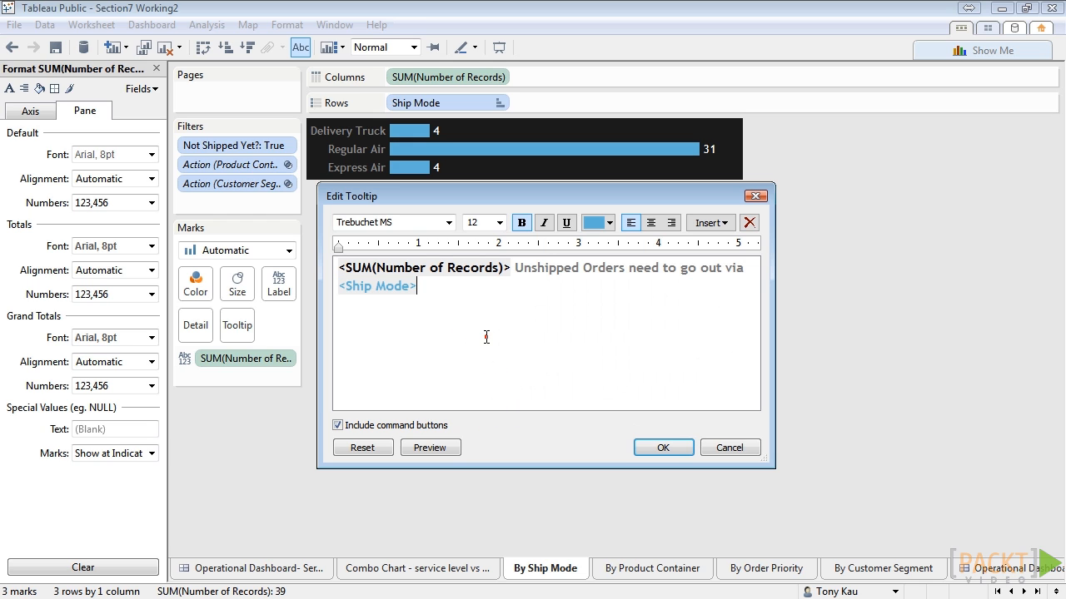
click(430, 449)
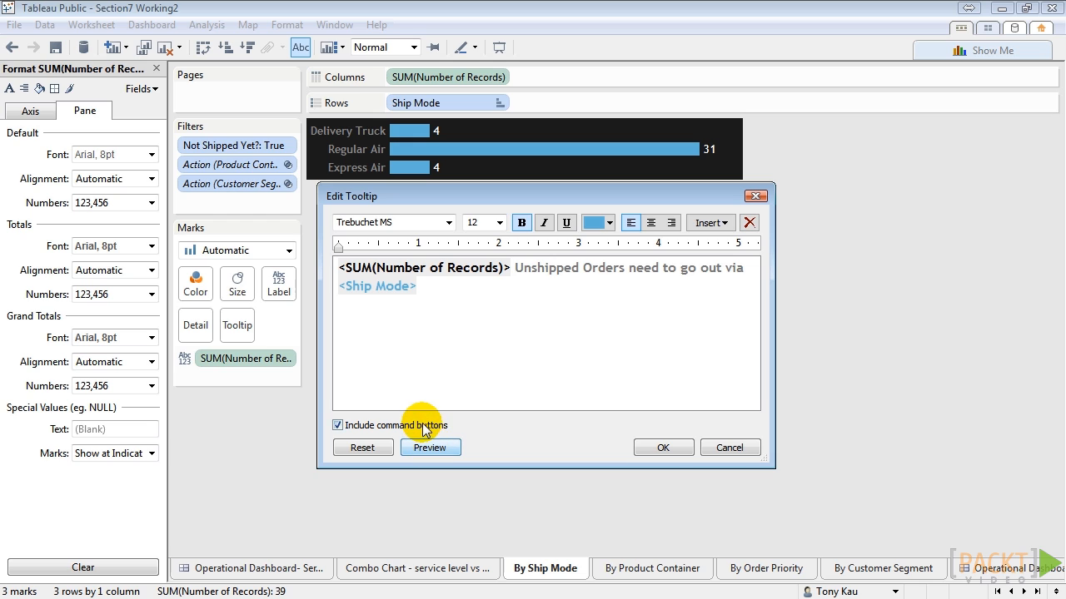
click(674, 449)
- Try keeping only the Regular Air bar with its tooltip command, and undo the filter
mouse_move(518, 149)
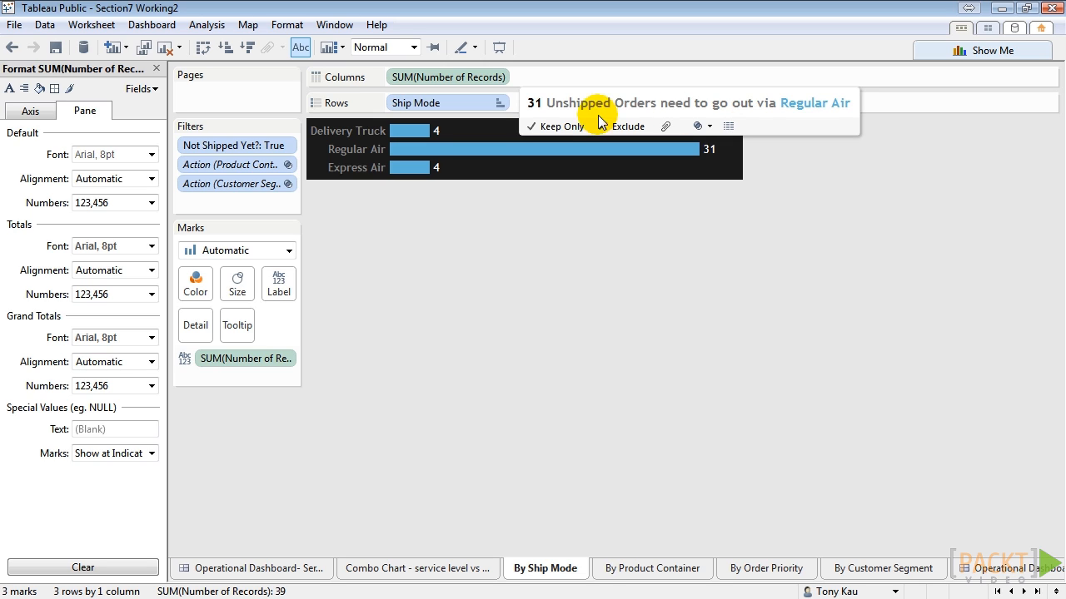
click(562, 127)
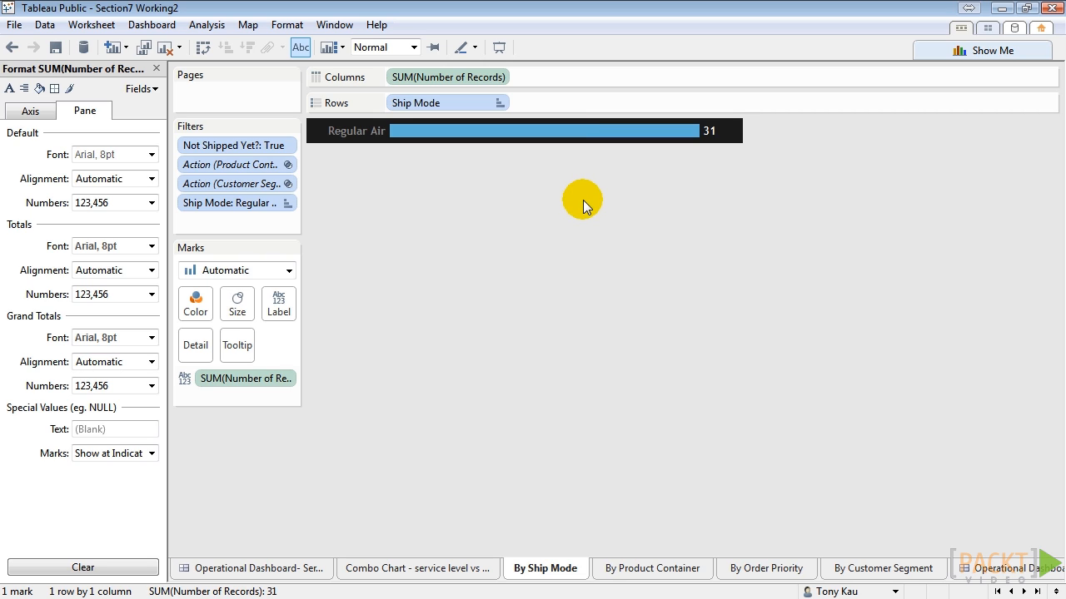
key(ctrl+z)
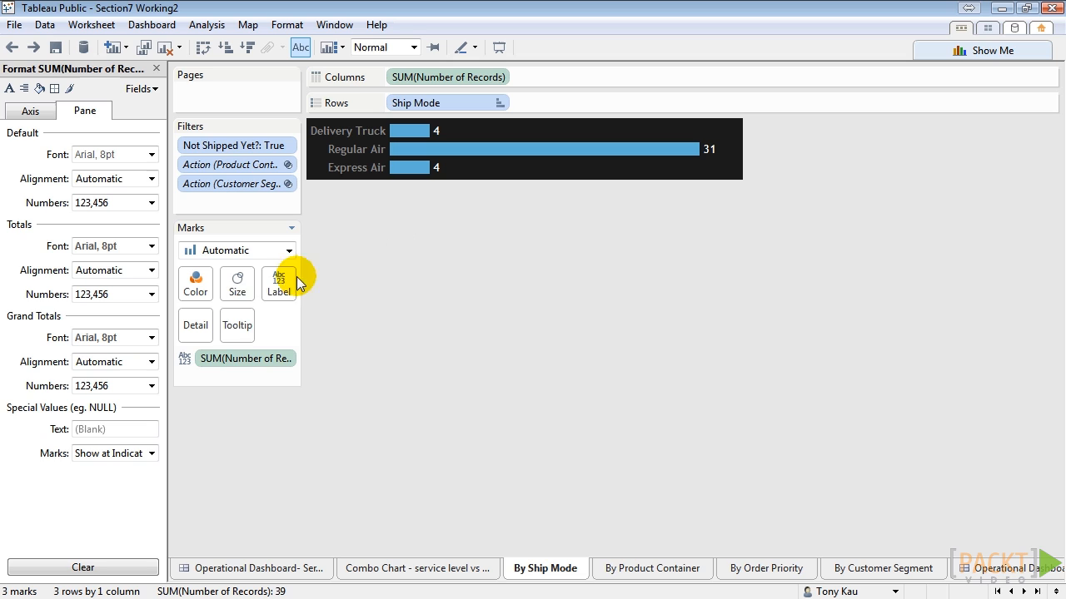
- Turn off the command buttons in the ship mode tooltip, apply the change and check the Regular Air bar's tooltip
click(239, 326)
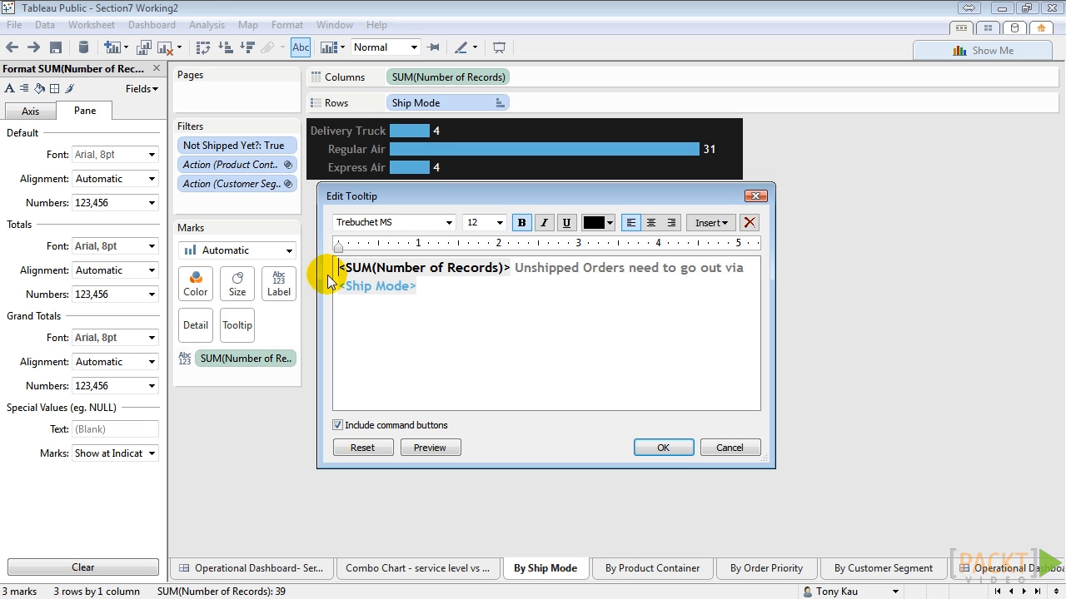
click(337, 425)
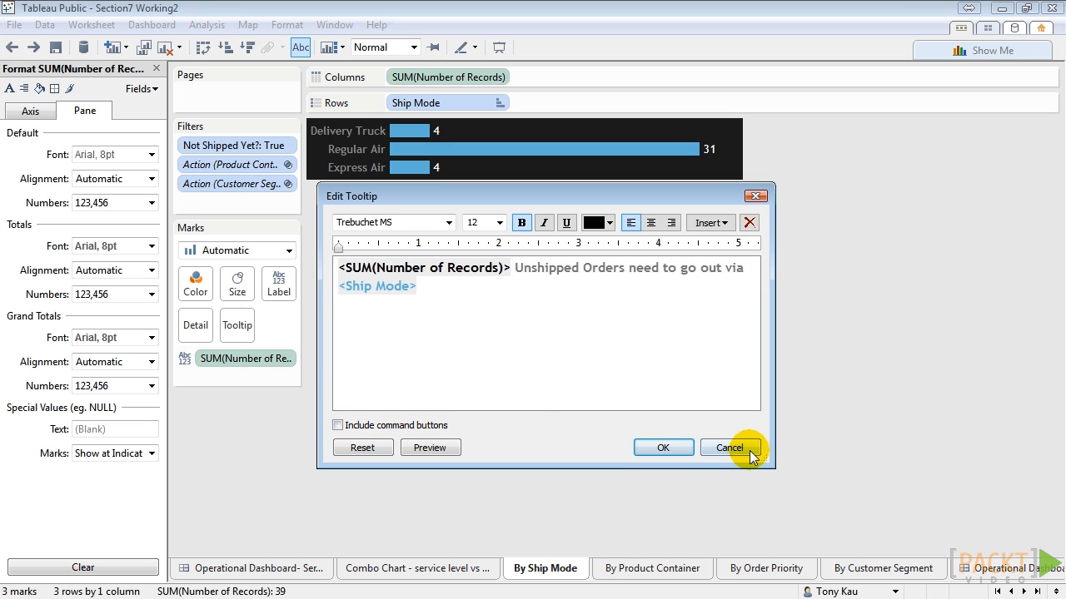
click(678, 447)
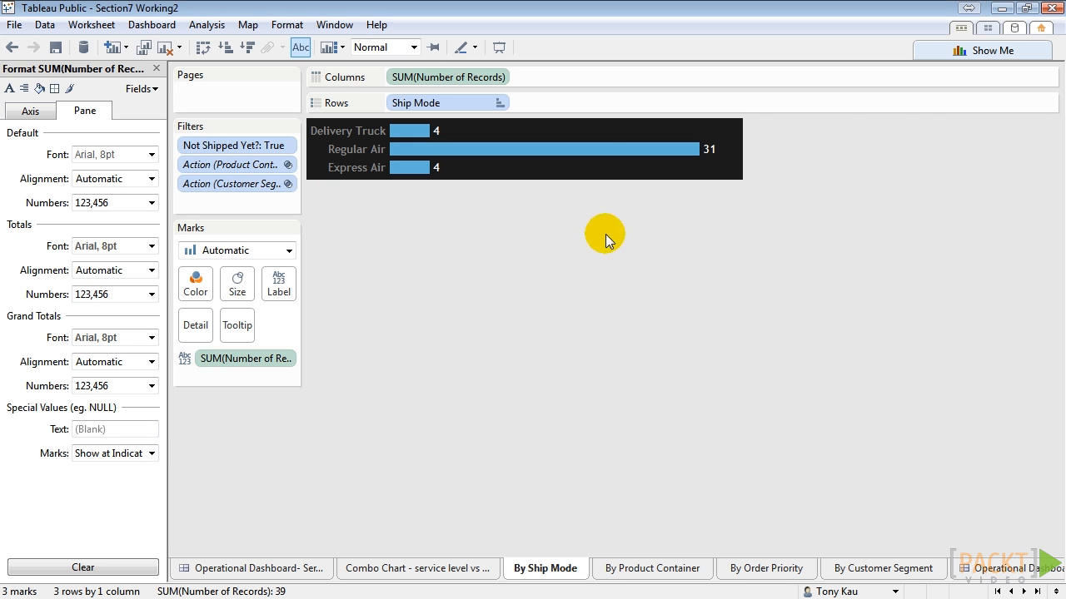
mouse_move(588, 151)
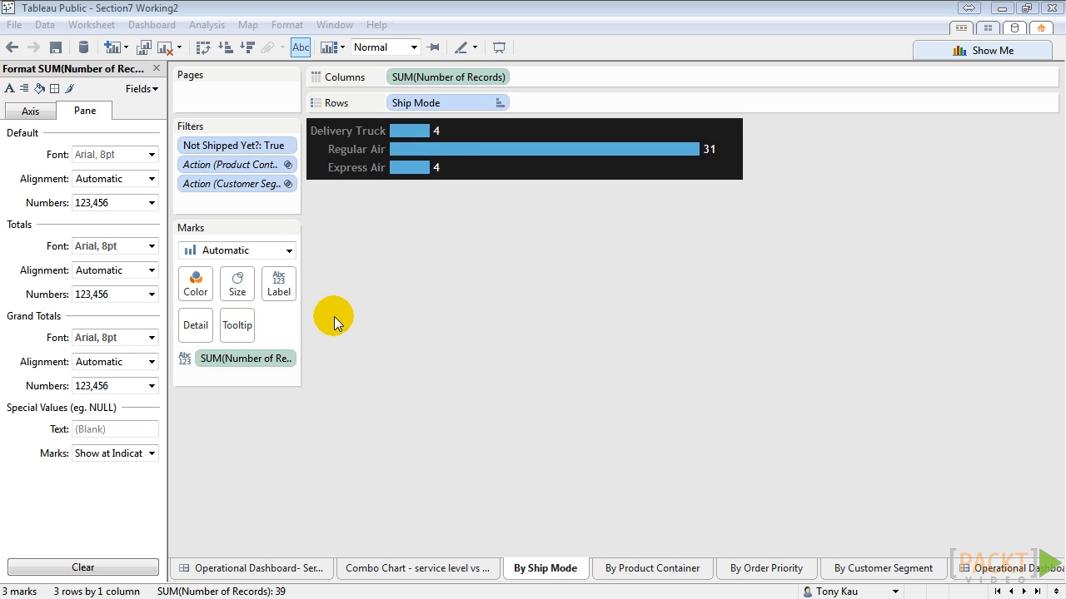
- Add the line "** Click to view these orders **" below the sentence in the ship mode tooltip
click(233, 330)
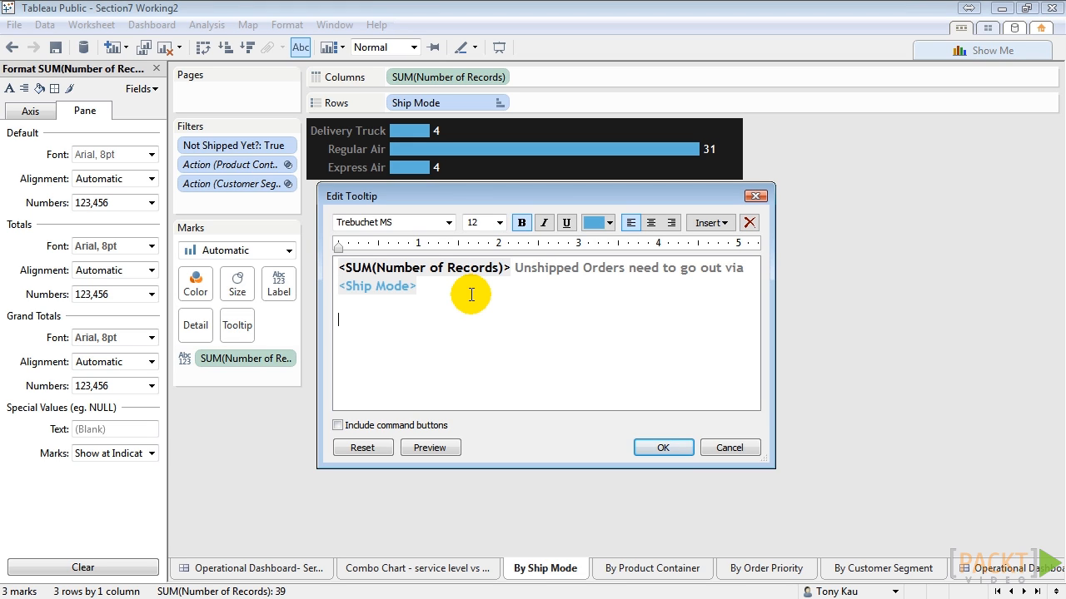
text(** Click to view these ord)
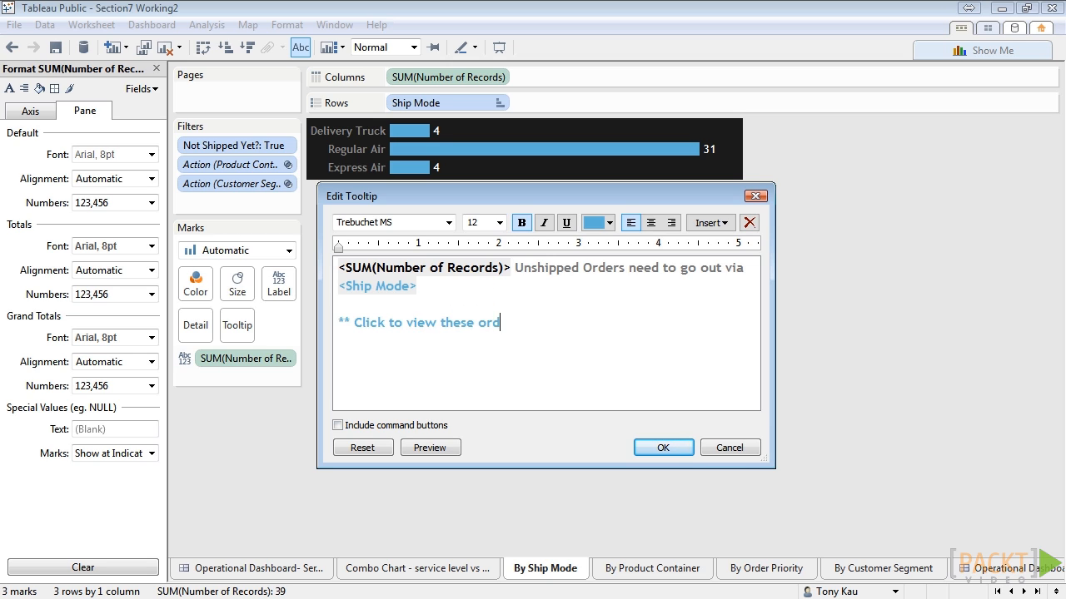
text(ers **)
- Format the "** Click to view these orders **" line as light gray, italic and not bold
drag(535, 323, 329, 326)
right_click(324, 349)
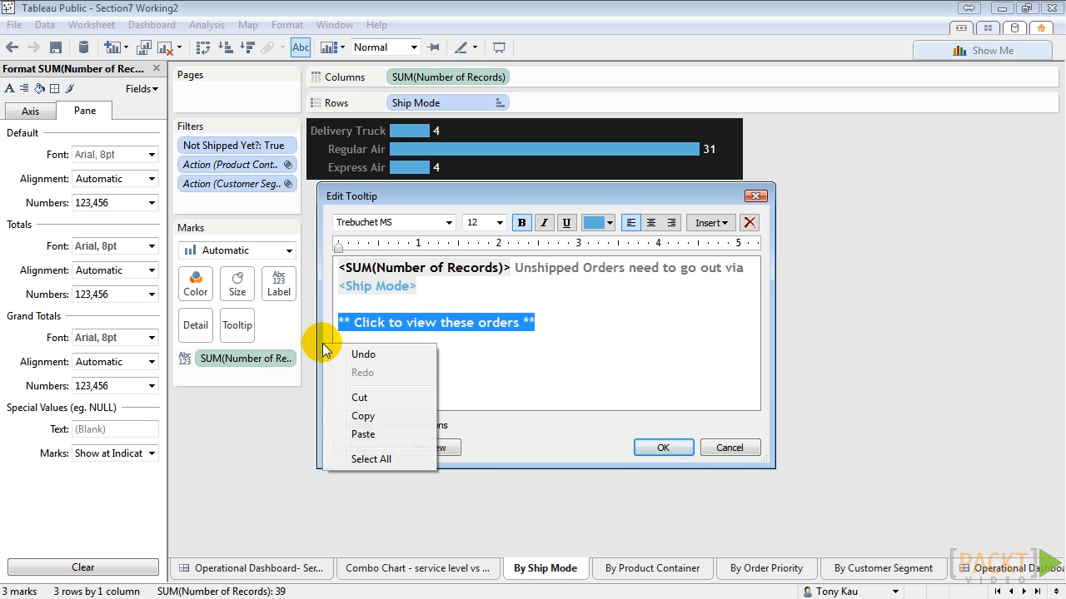
click(604, 223)
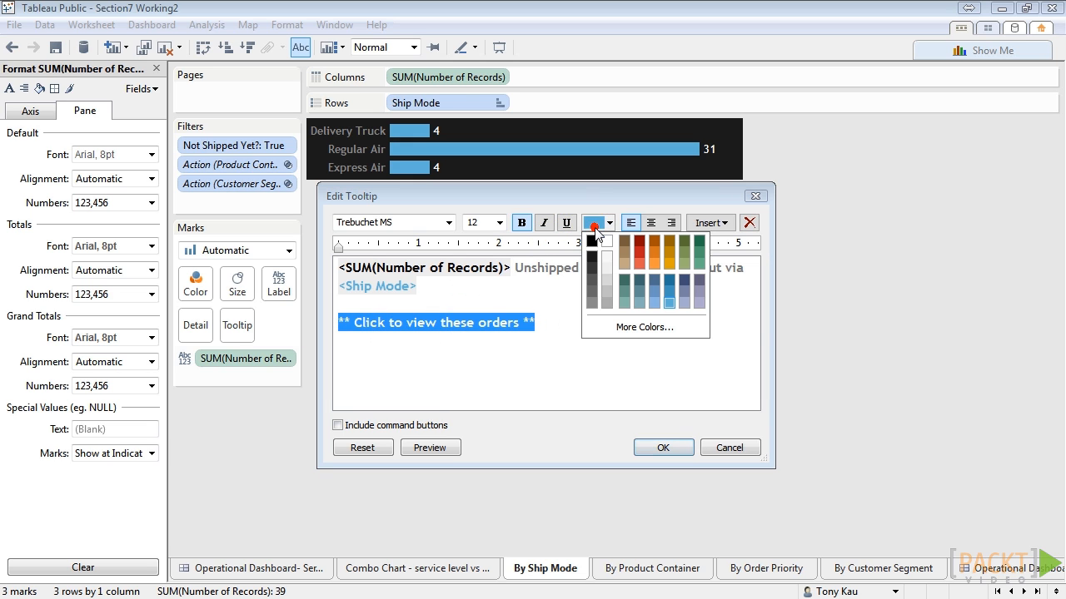
click(607, 288)
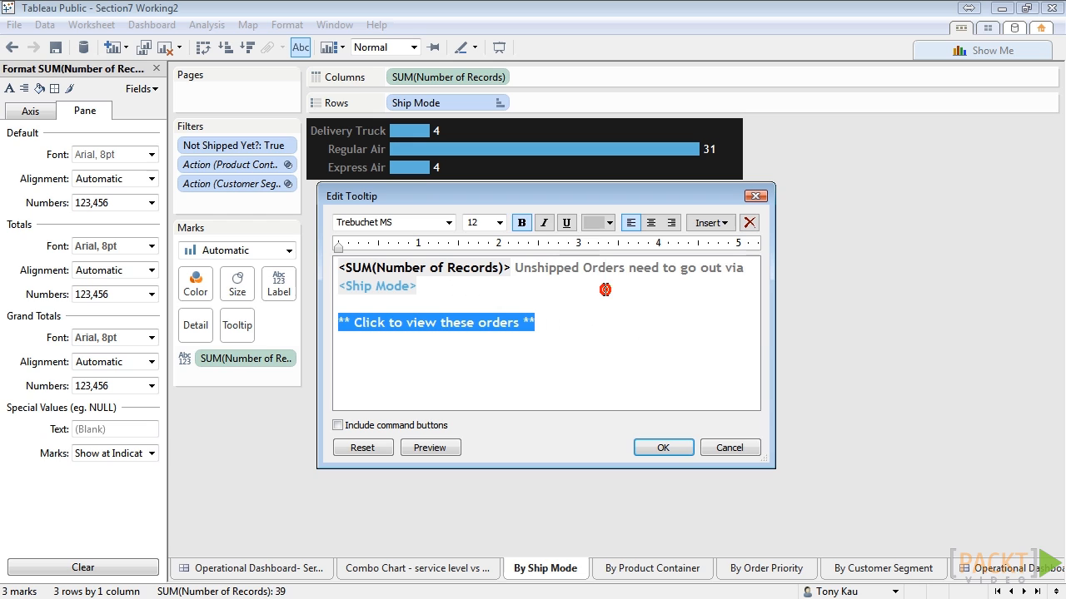
click(543, 222)
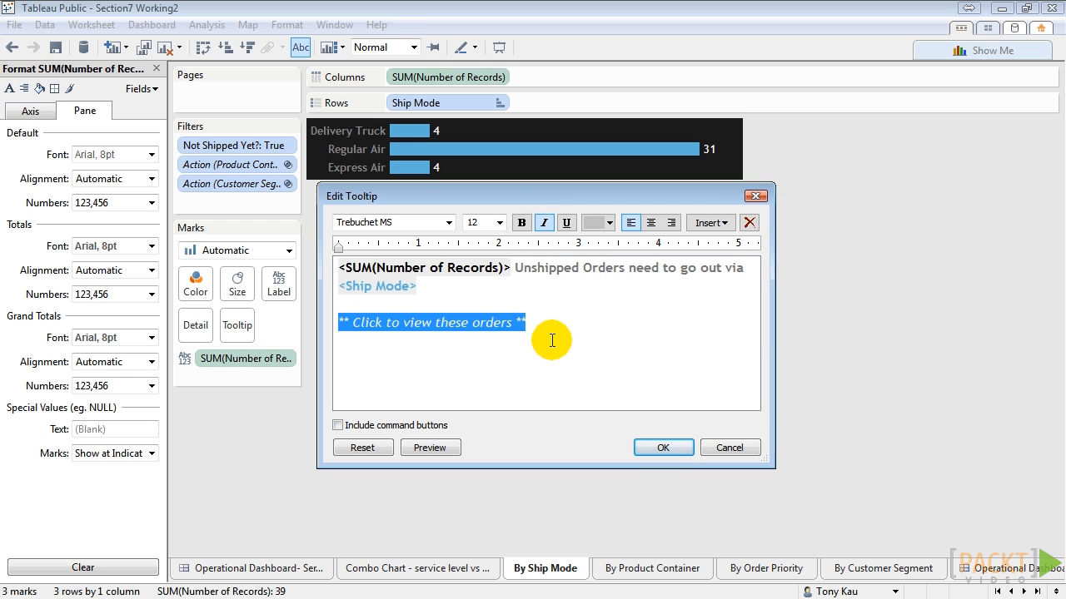
click(547, 301)
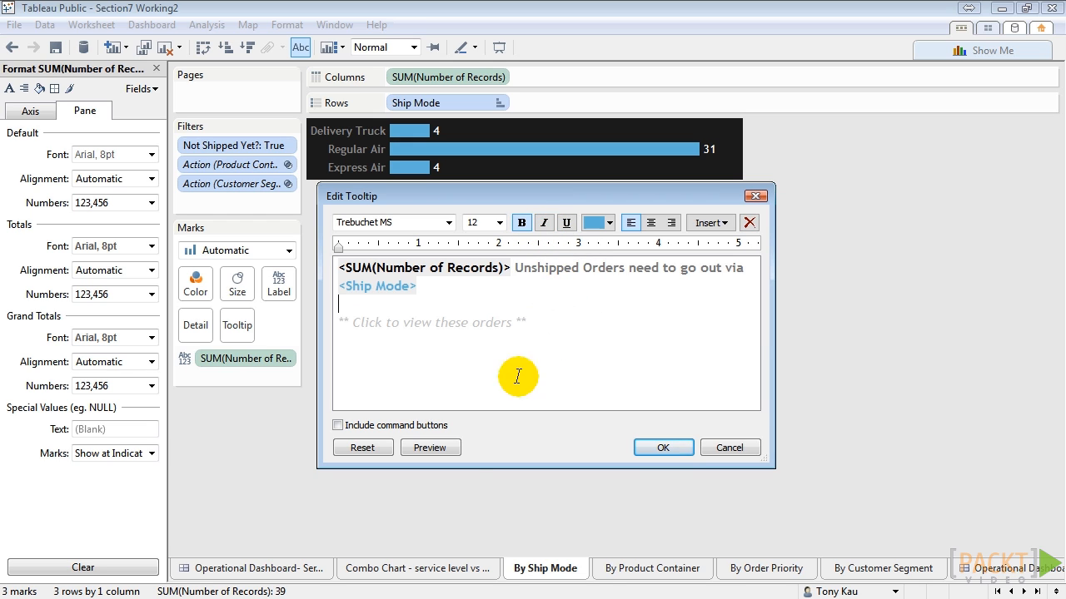
- Preview the ship mode tooltip and apply the changes
click(431, 447)
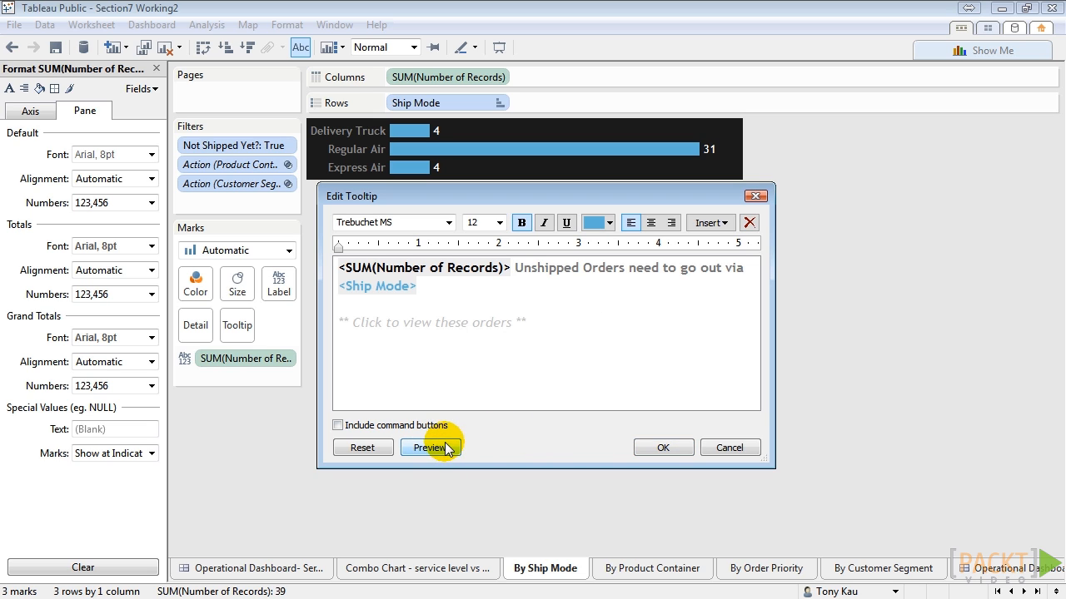
click(446, 448)
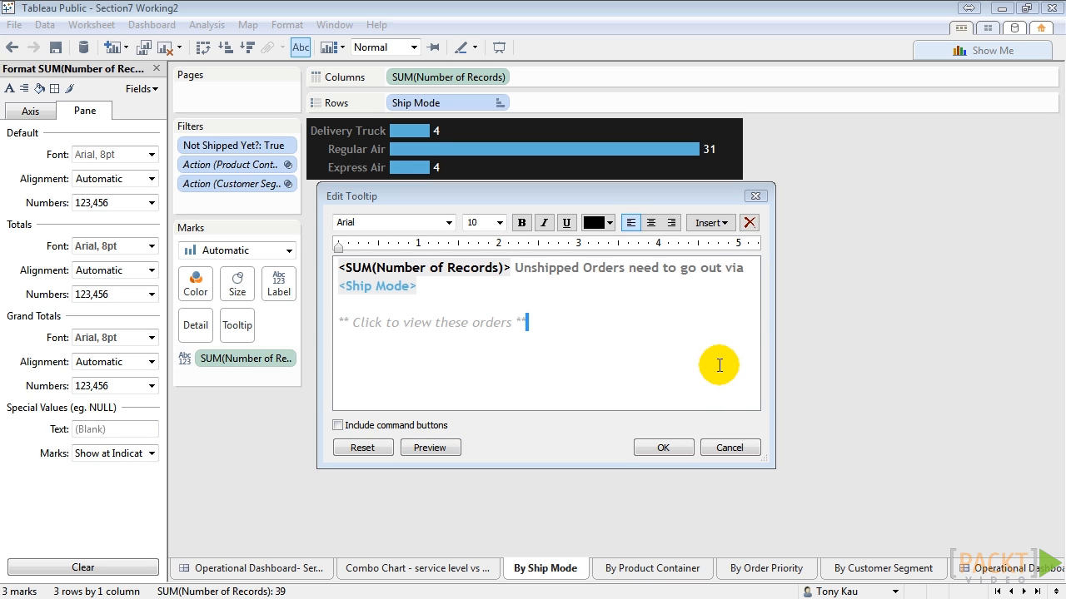
click(657, 447)
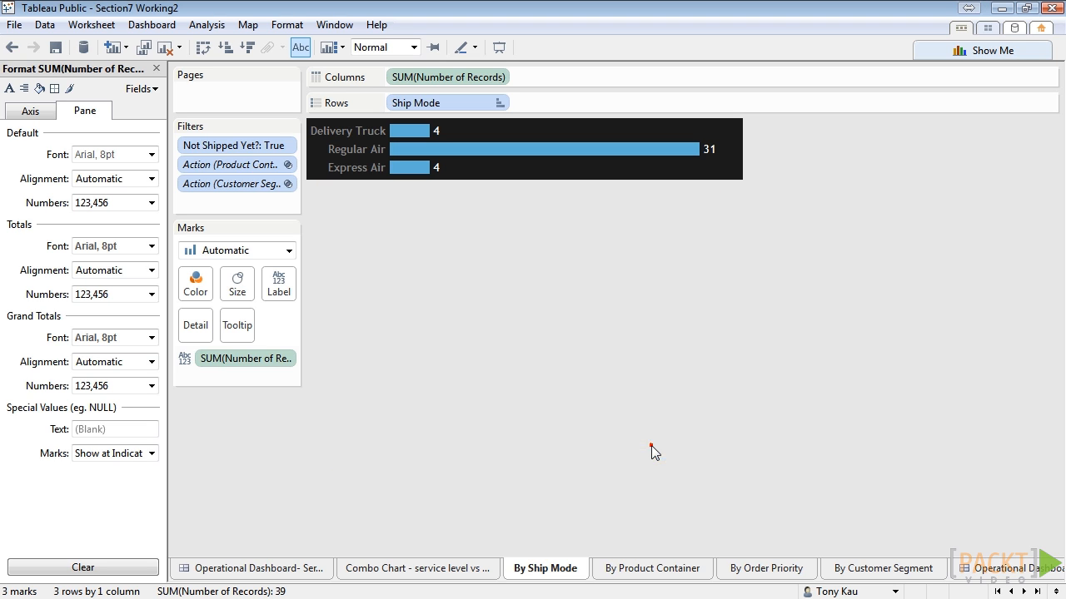
- Switch to the Combo Chart sheet and check the tooltips of the week 9.26 line point and bar
click(376, 572)
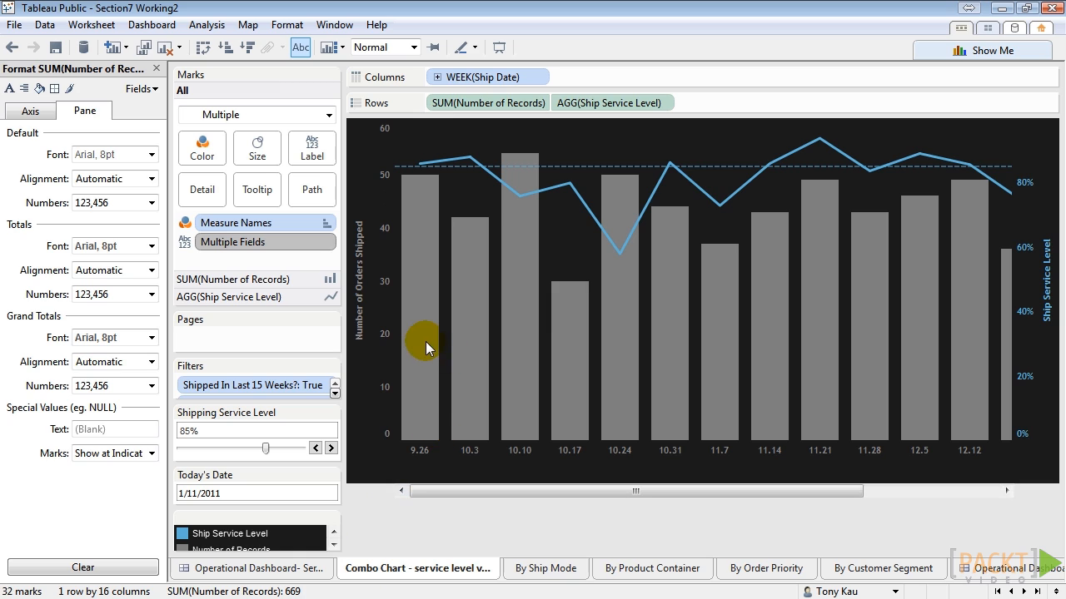
mouse_move(425, 343)
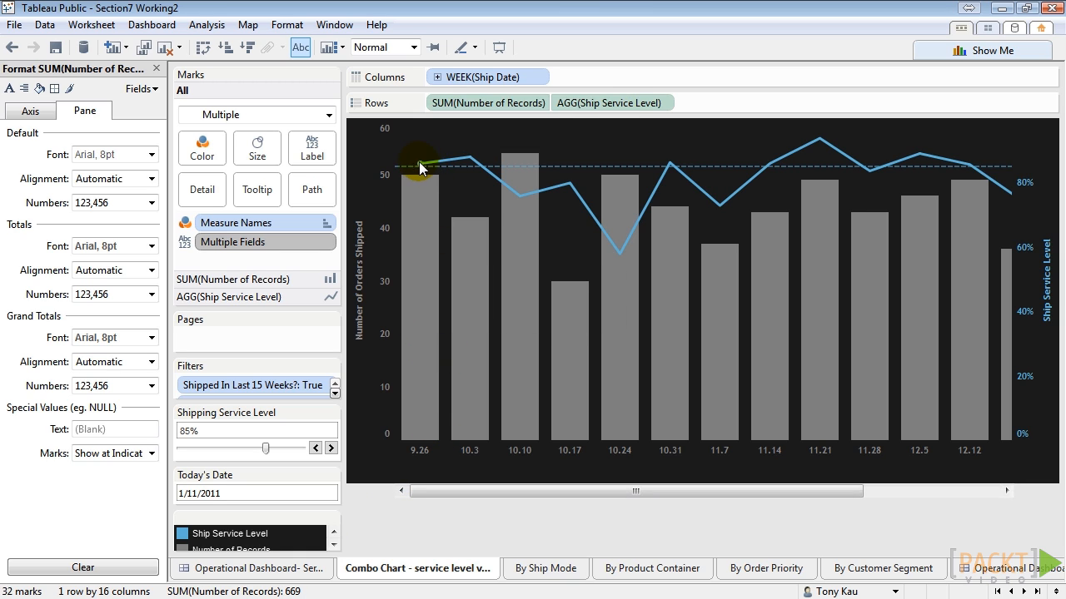
mouse_move(418, 166)
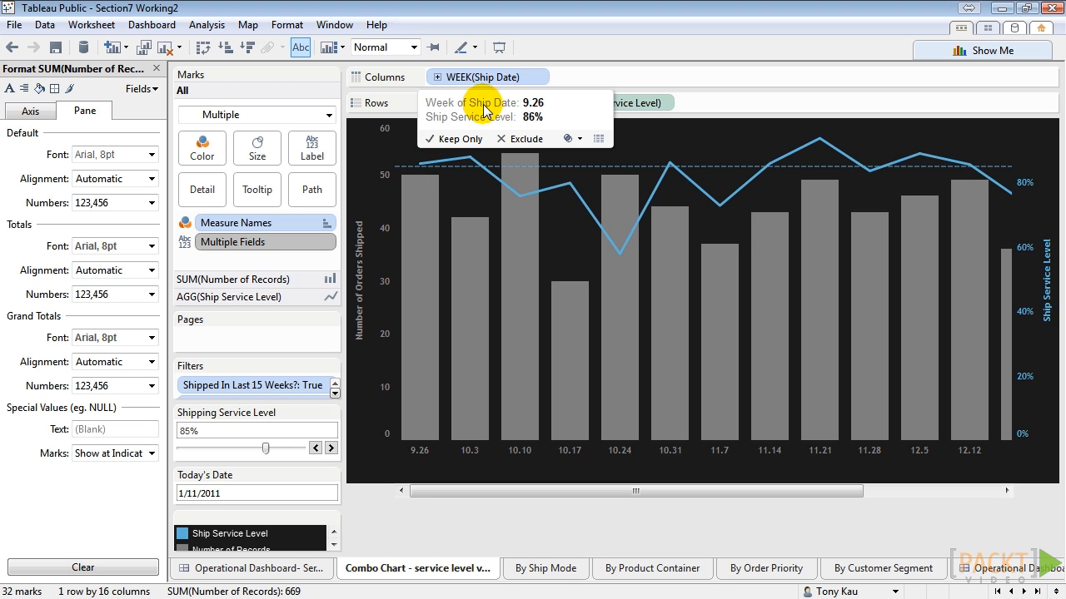
mouse_move(422, 246)
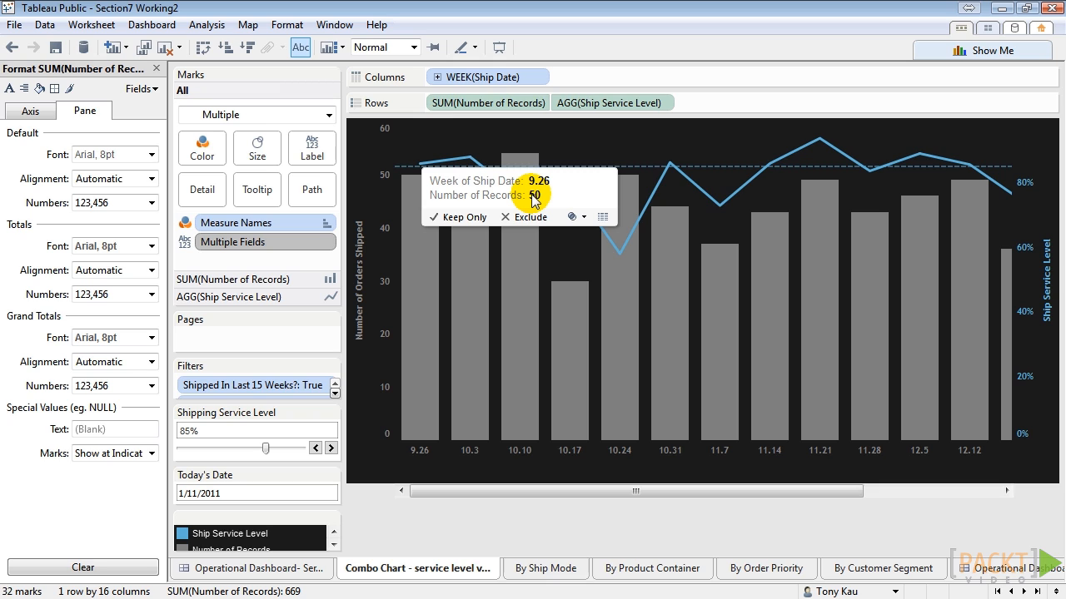
- Add SUM(Number of Records) and AGG(Ship Service Level) to the tooltip for all marks and check it on the week 9.26 marks
click(242, 280)
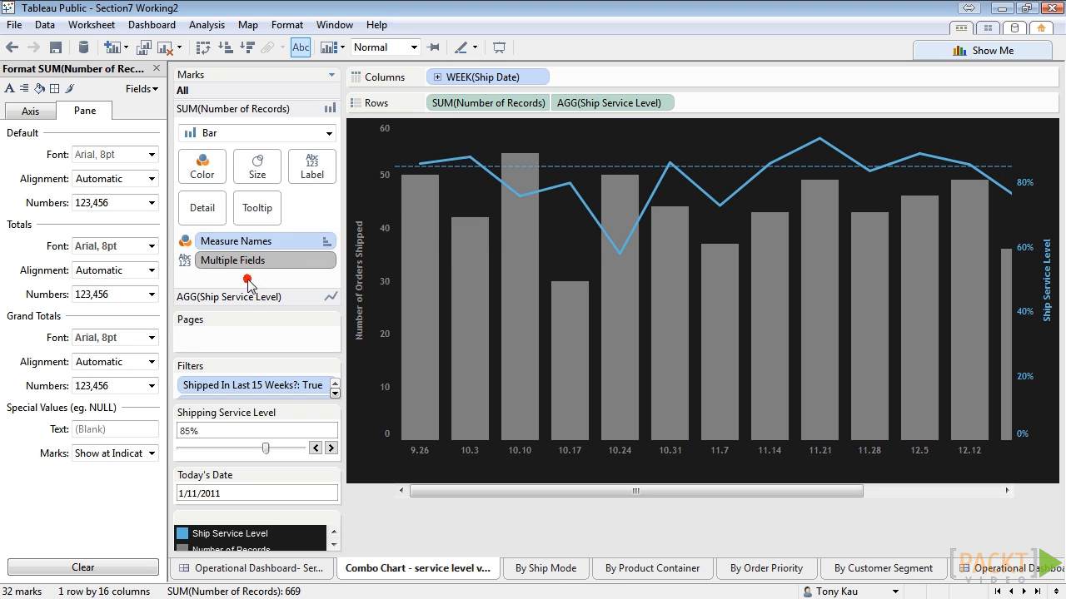
click(250, 298)
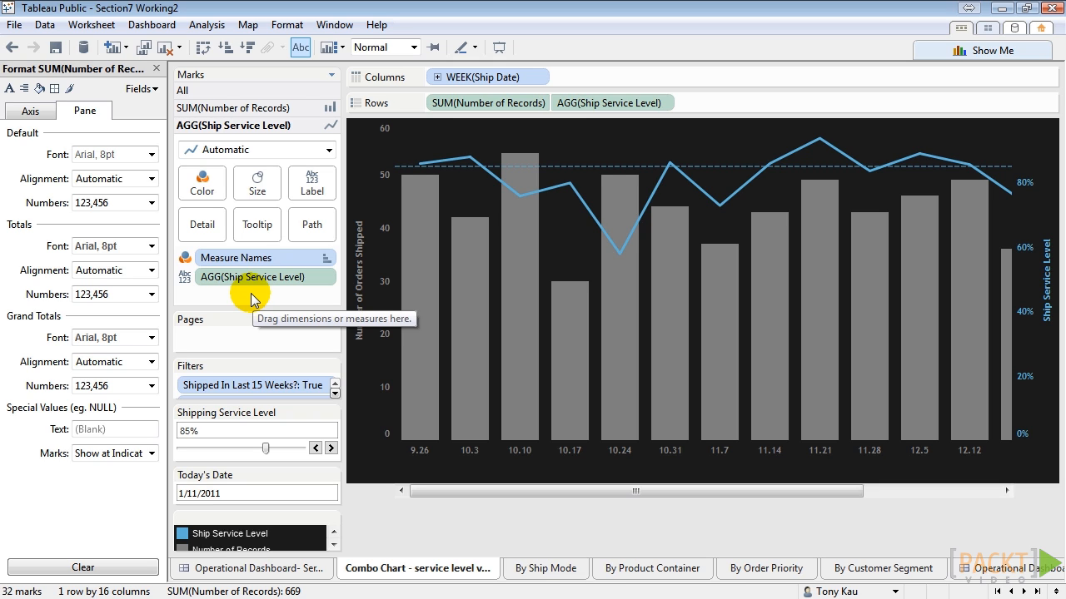
click(281, 90)
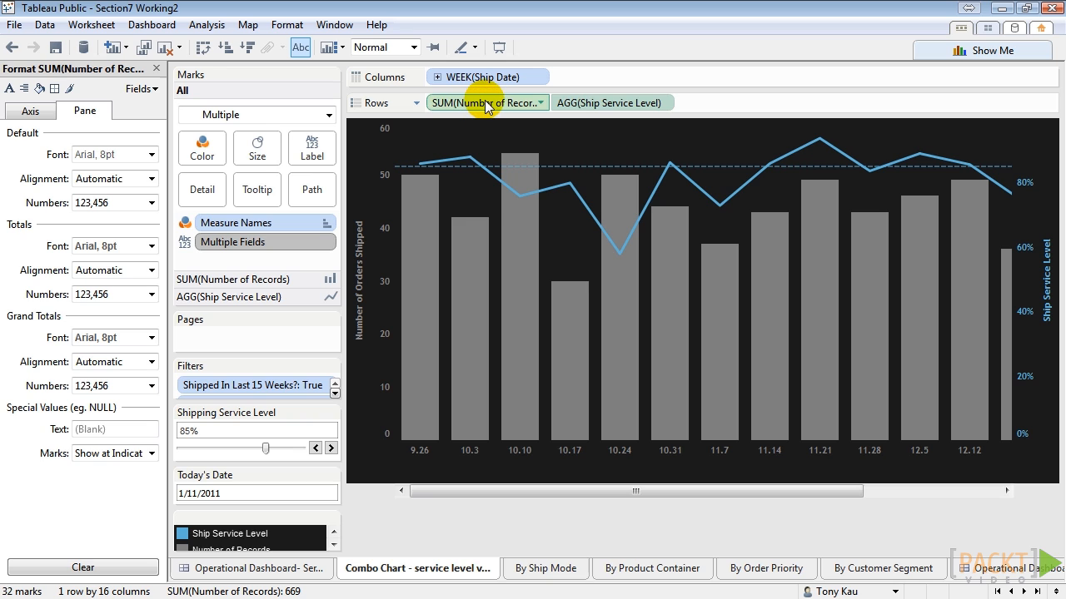
drag(483, 115, 258, 191)
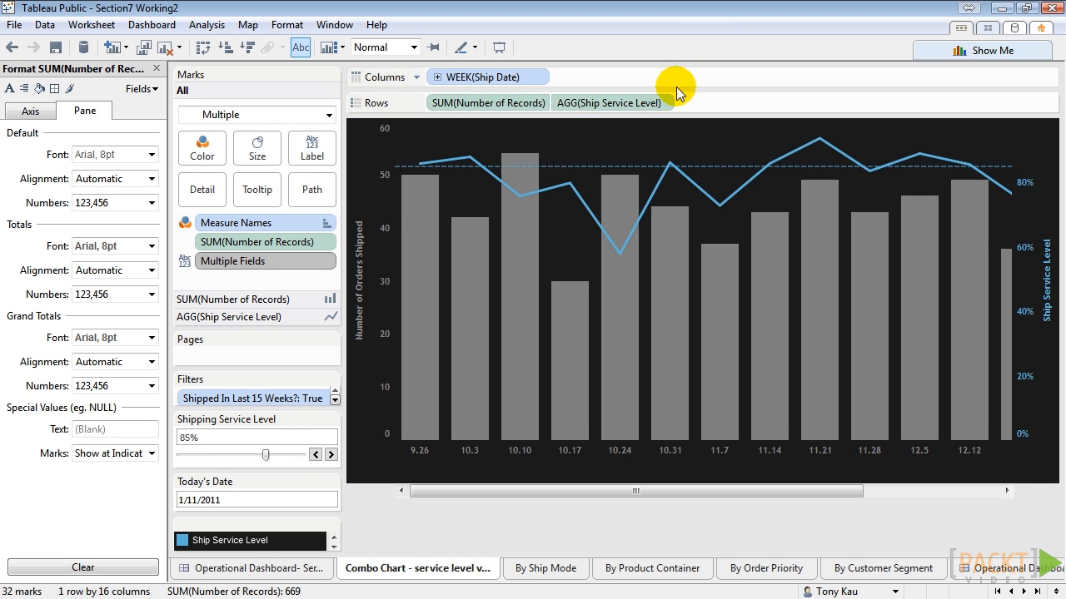
drag(621, 102, 263, 200)
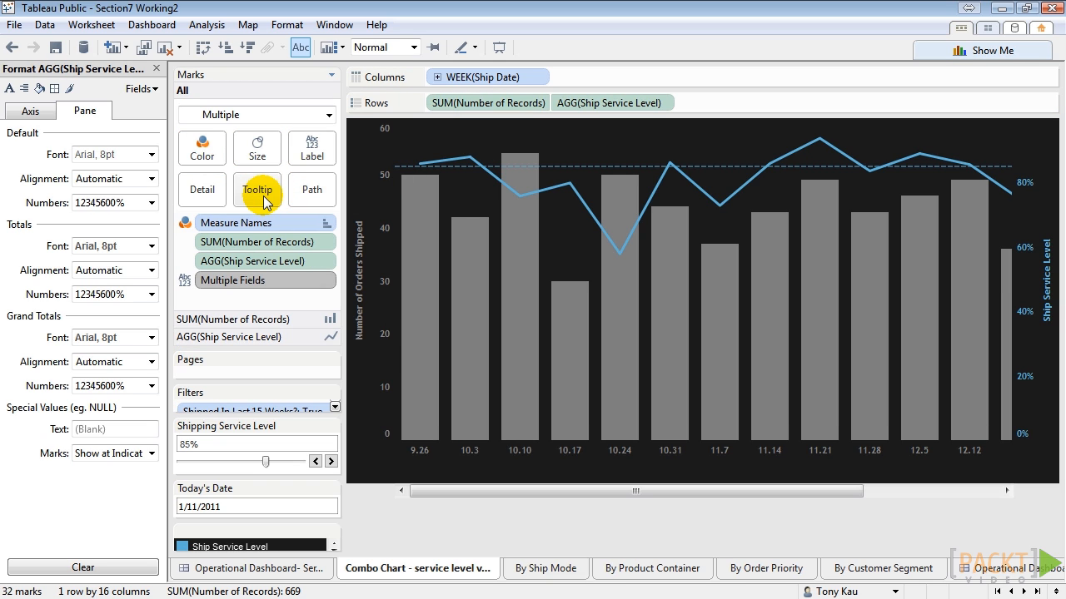
mouse_move(424, 199)
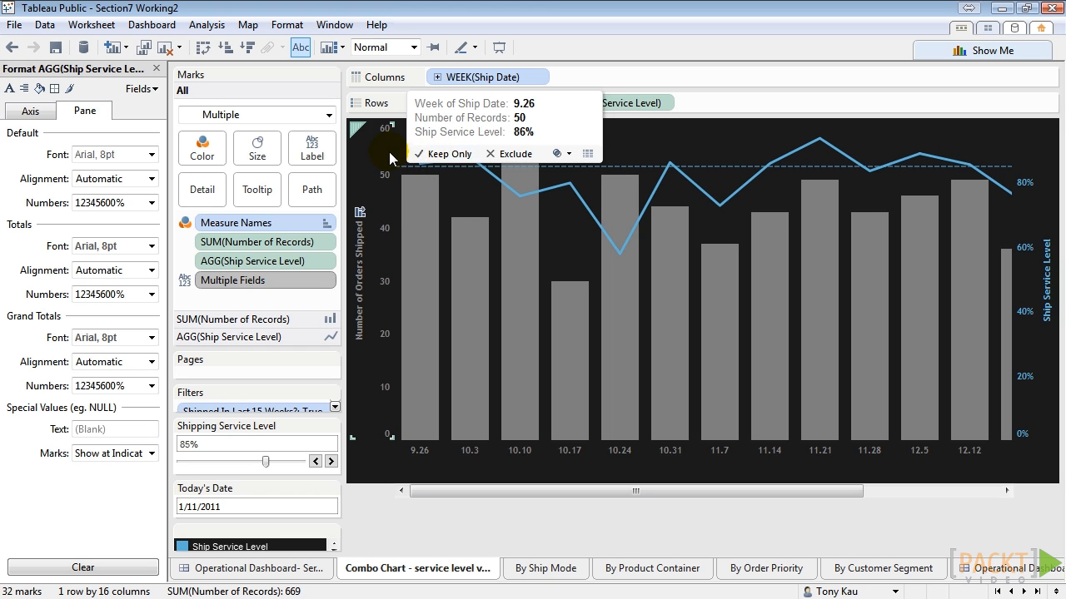
click(441, 153)
mouse_move(441, 148)
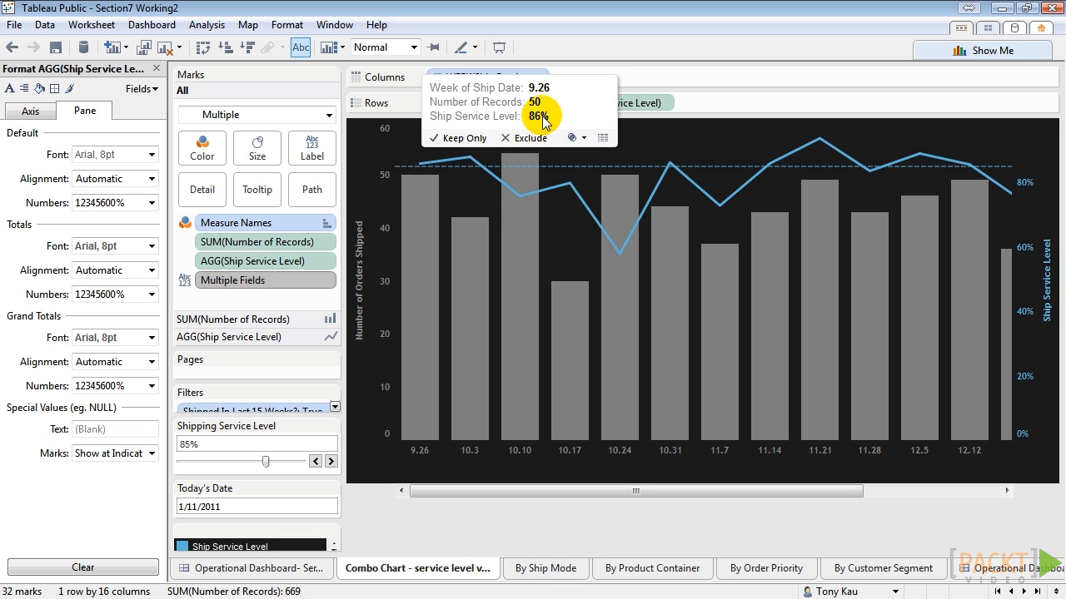
- Edit the combo chart's tooltip for all marks, adding blank lines at the start and moving <AGG(Ship Service Level)> to the first line
click(255, 190)
key(Return)
key(Return)
key(Return)
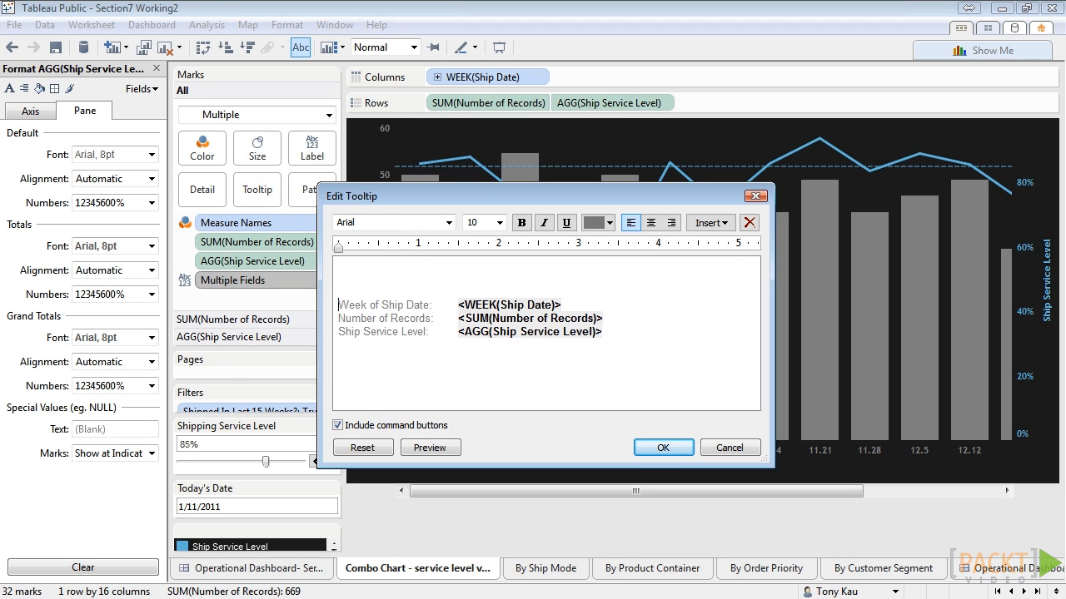
click(416, 265)
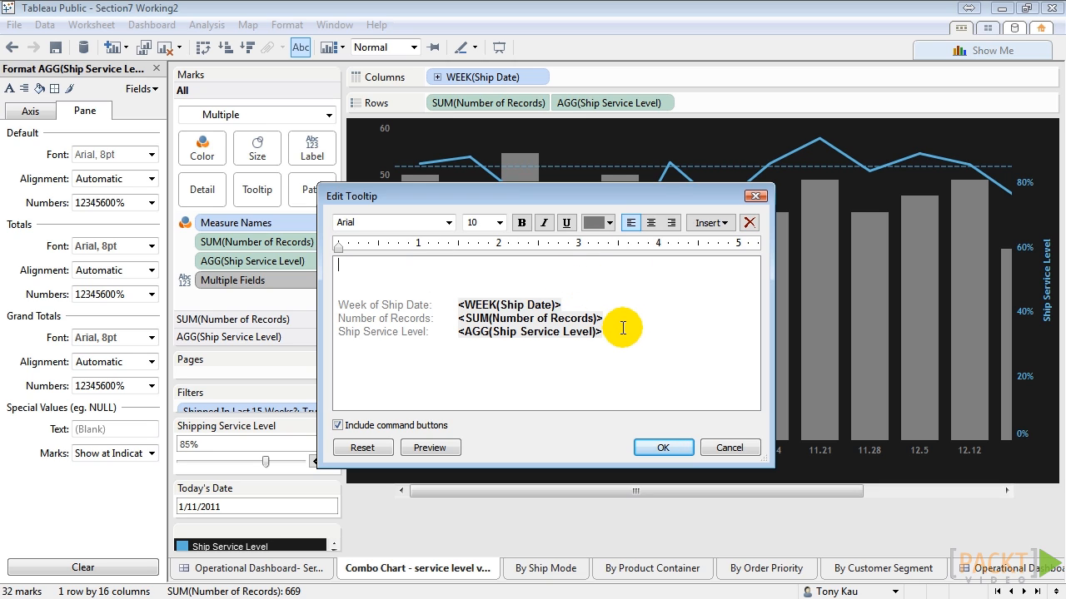
drag(603, 331, 434, 263)
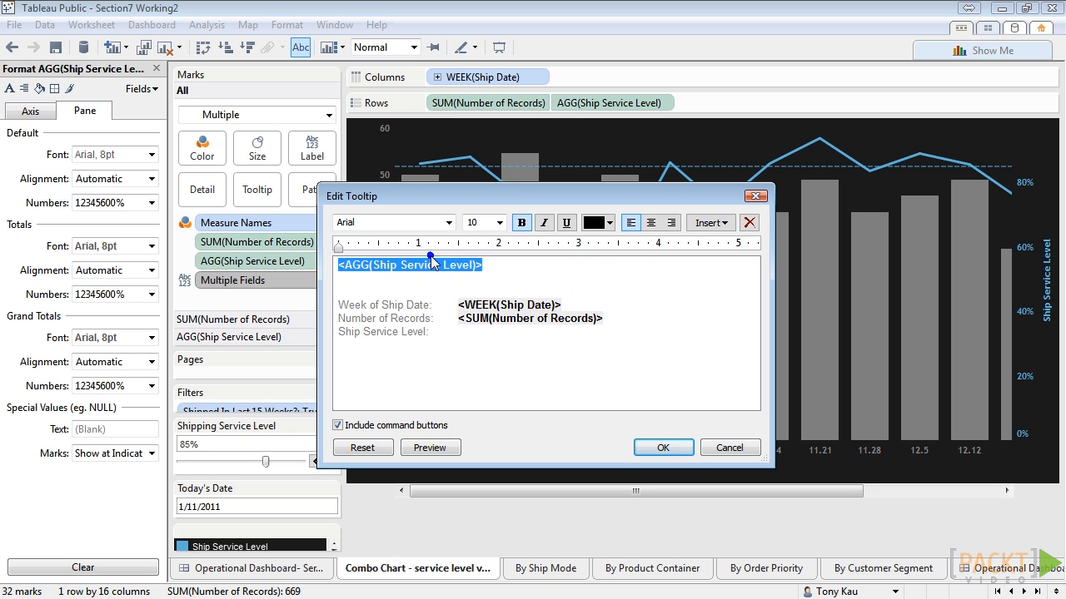
- Continue the tooltip's first line with "Ship Service Level for" and move the <SUM(Number of Records)> field behind it
click(511, 259)
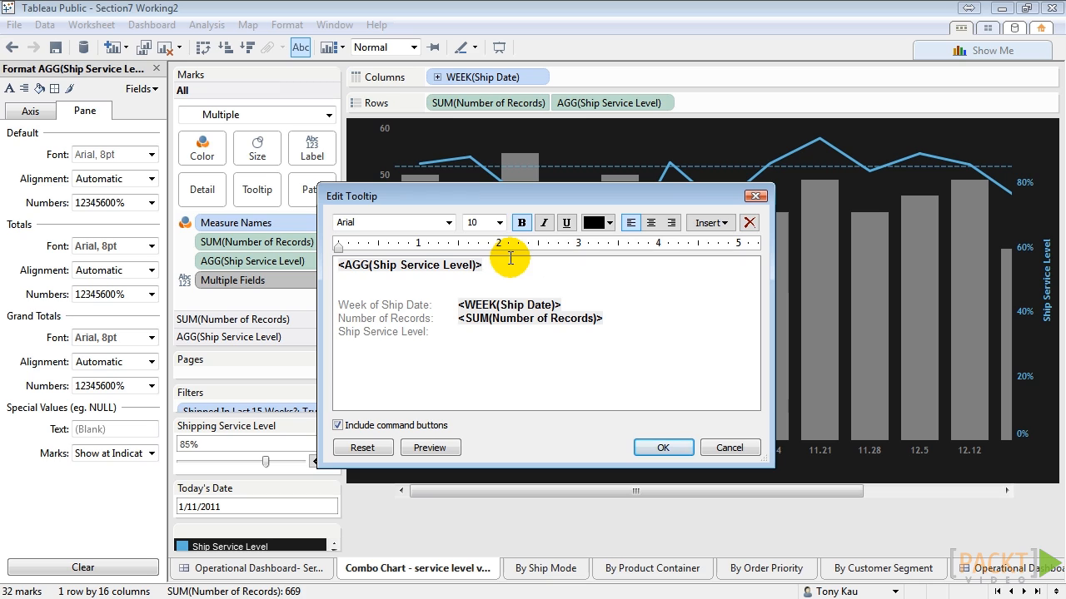
text(Ship Serv)
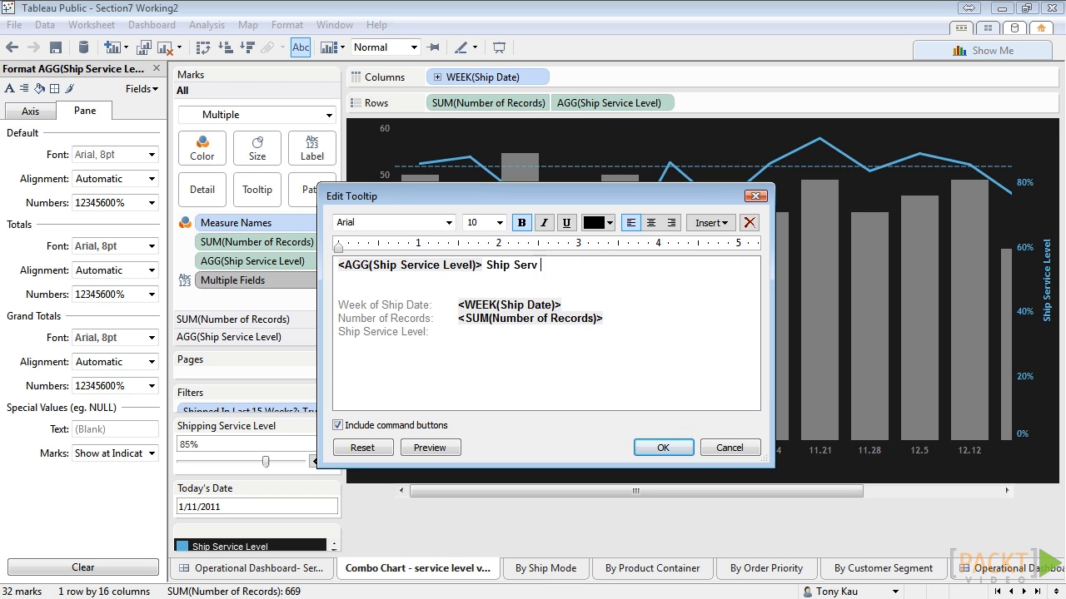
text(ice Level for)
drag(614, 325, 458, 317)
right_click(458, 317)
drag(590, 322, 616, 267)
click(753, 266)
- Complete the tooltip sentence with "shipped during the week of" and the moved <WEEK(Ship Date)> field, and delete the leftover default labels
key(Return)
text(shi)
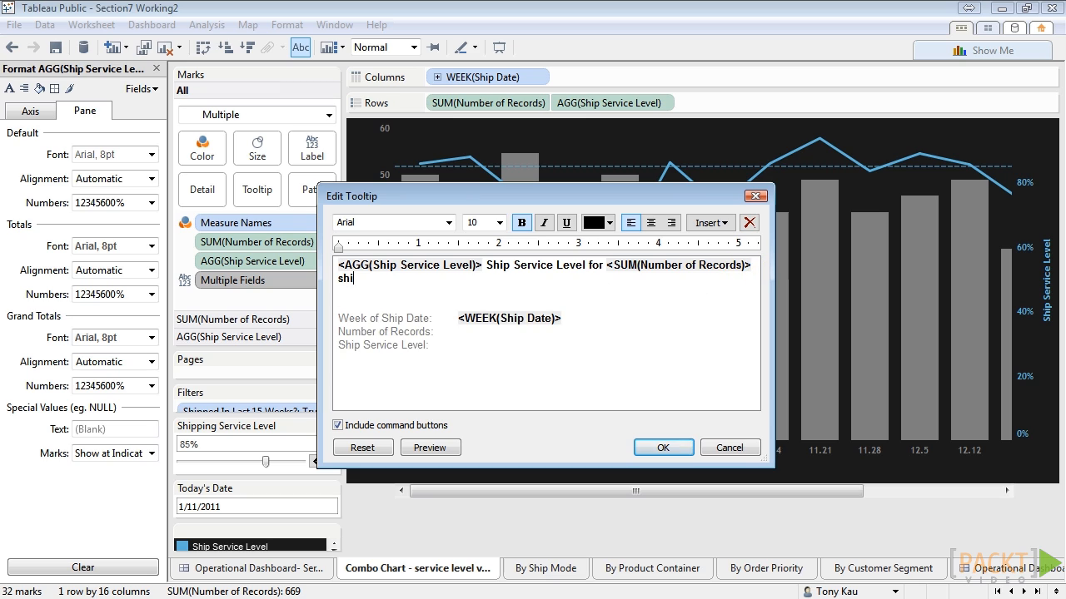
text(pped during the week of)
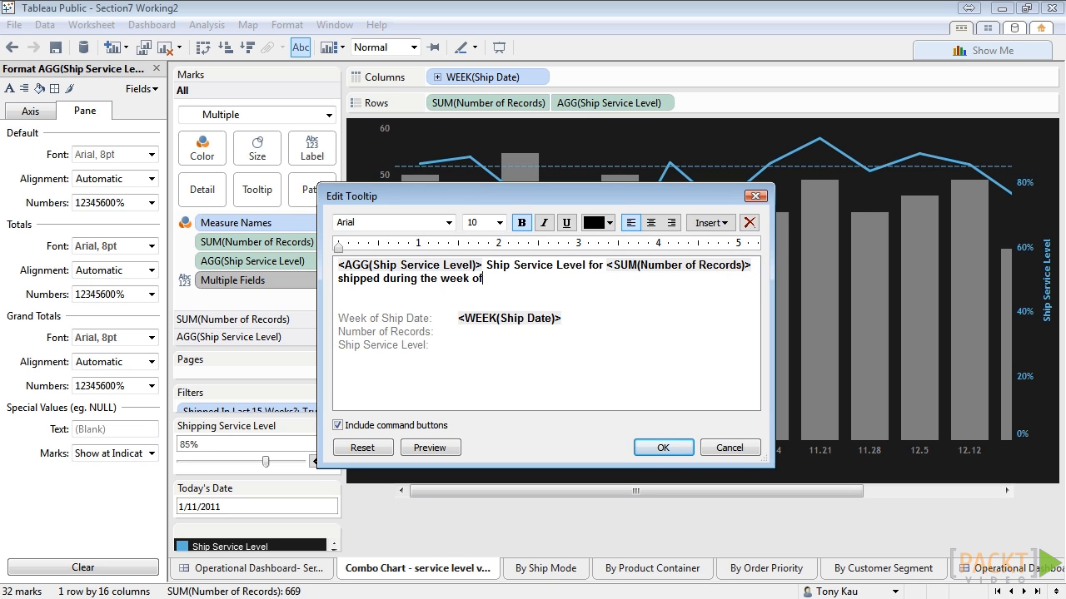
drag(460, 318, 517, 337)
right_click(564, 318)
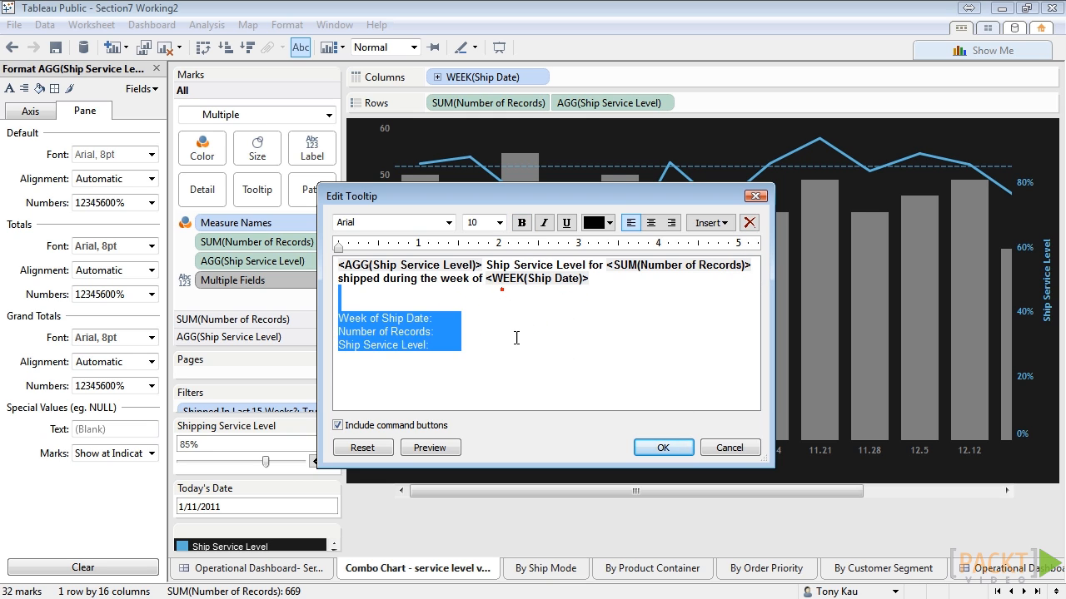
key(Delete)
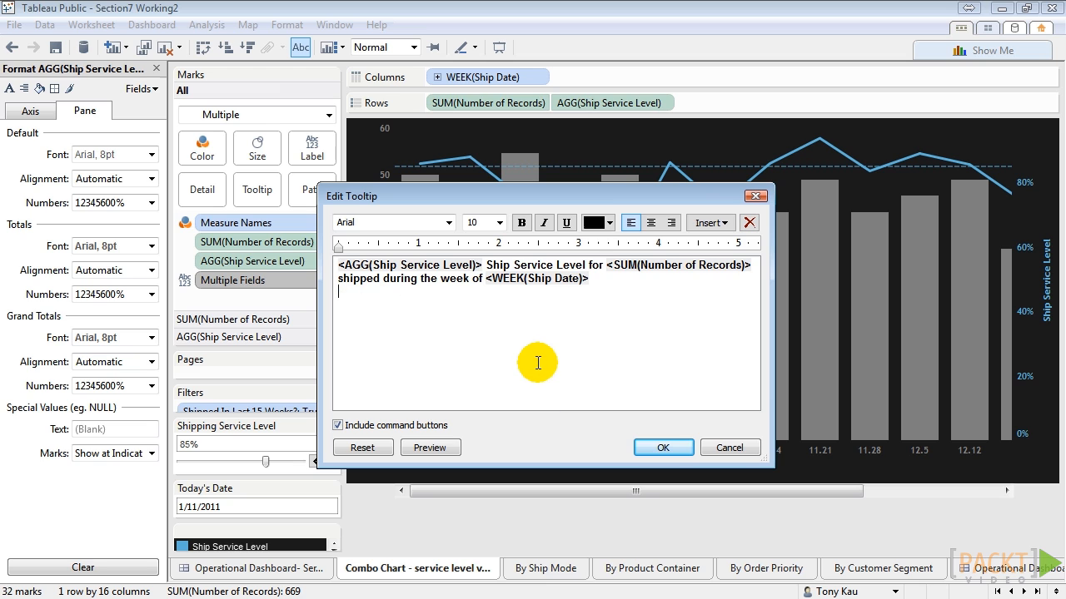
- Set the whole combo chart tooltip sentence in Trebuchet MS and color it gray
triple_click(623, 286)
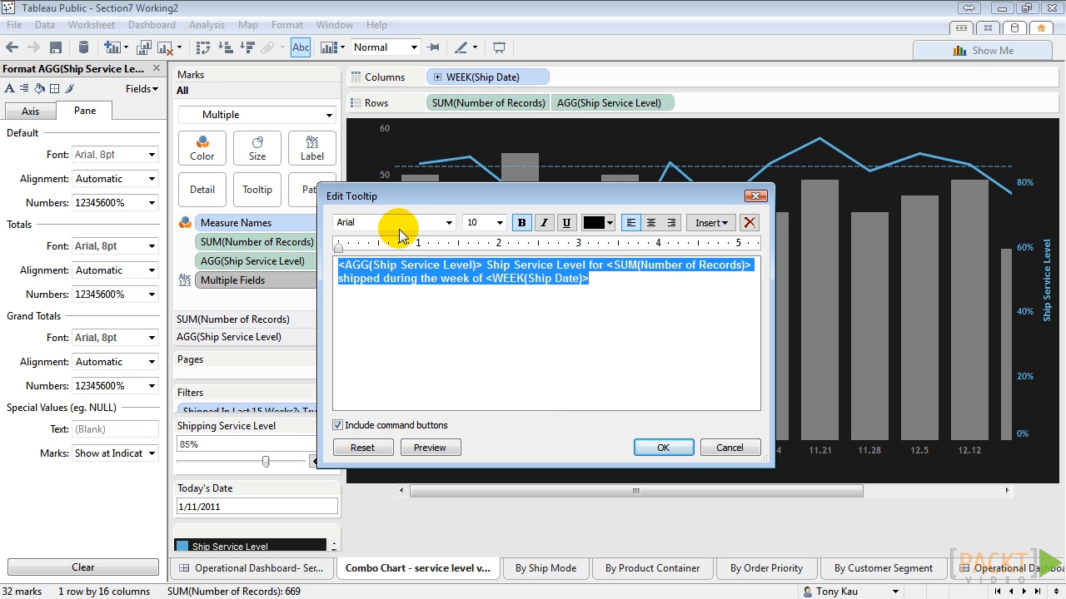
click(449, 222)
text(t)
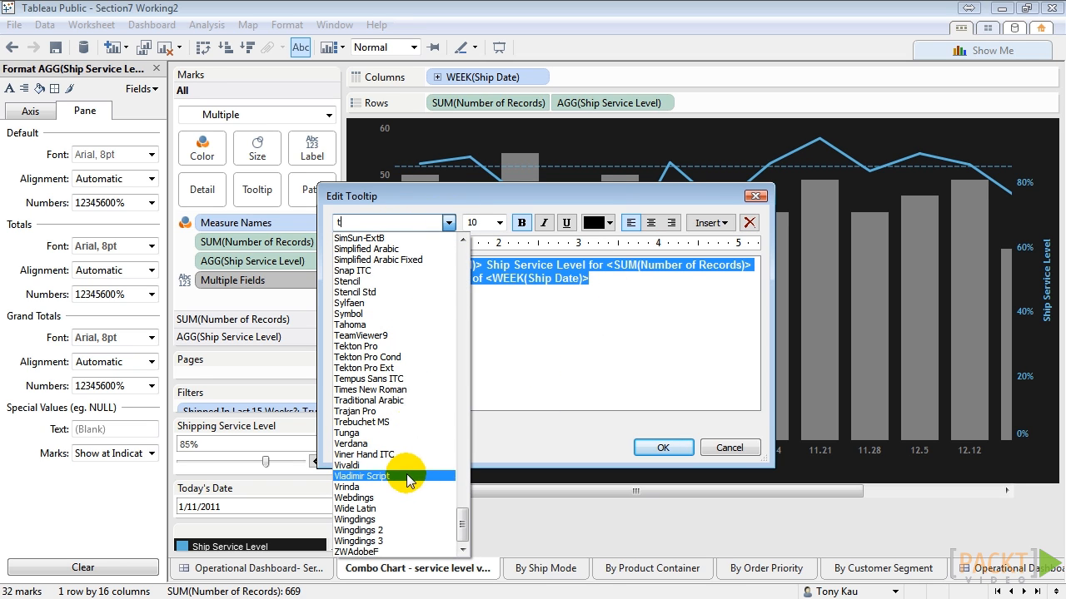
click(408, 423)
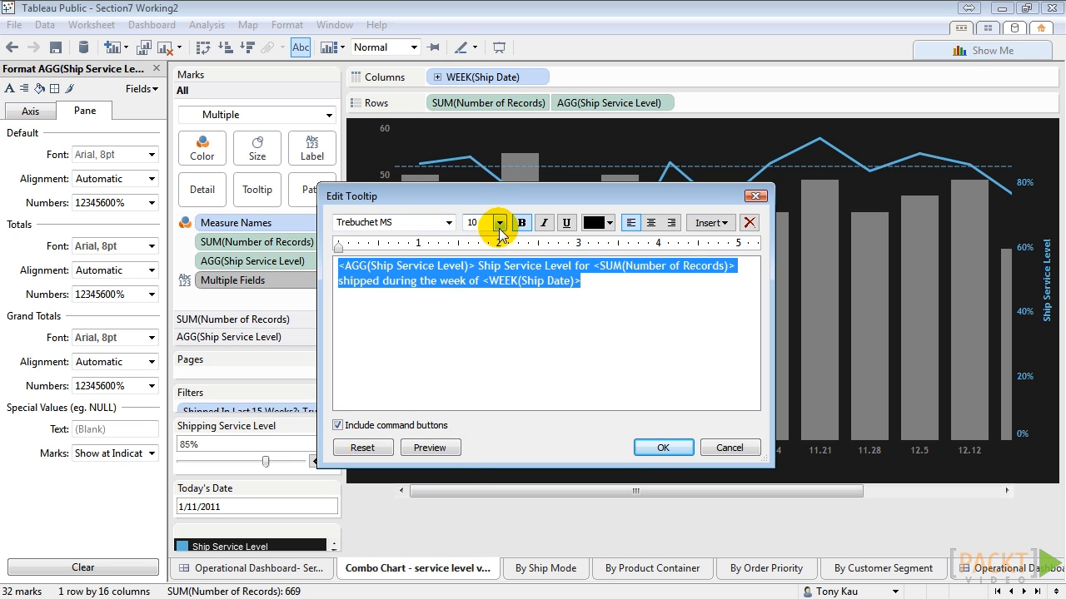
click(500, 227)
click(496, 258)
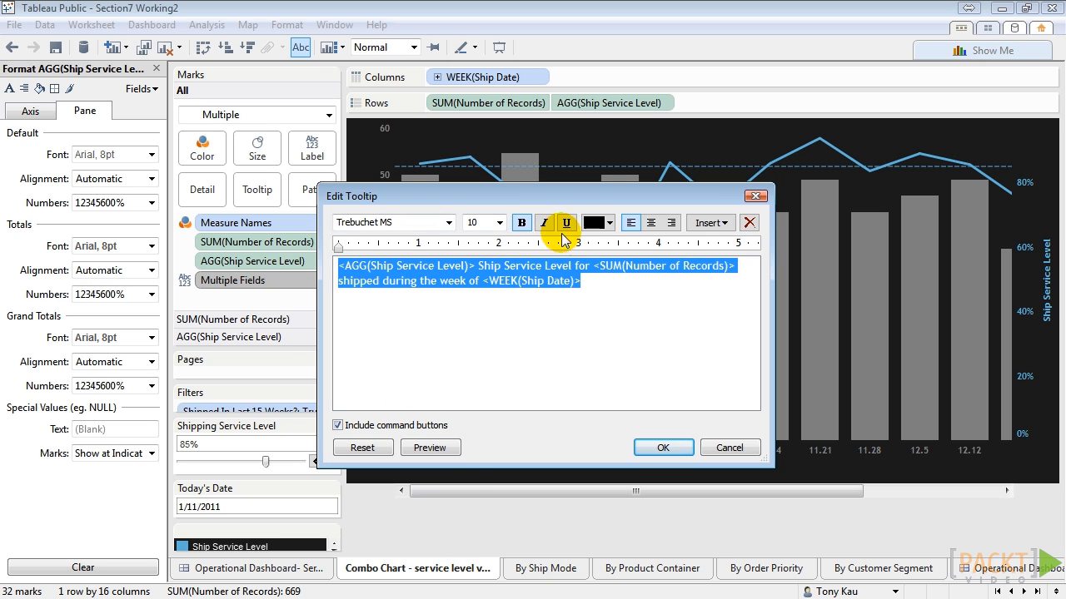
click(603, 223)
click(588, 301)
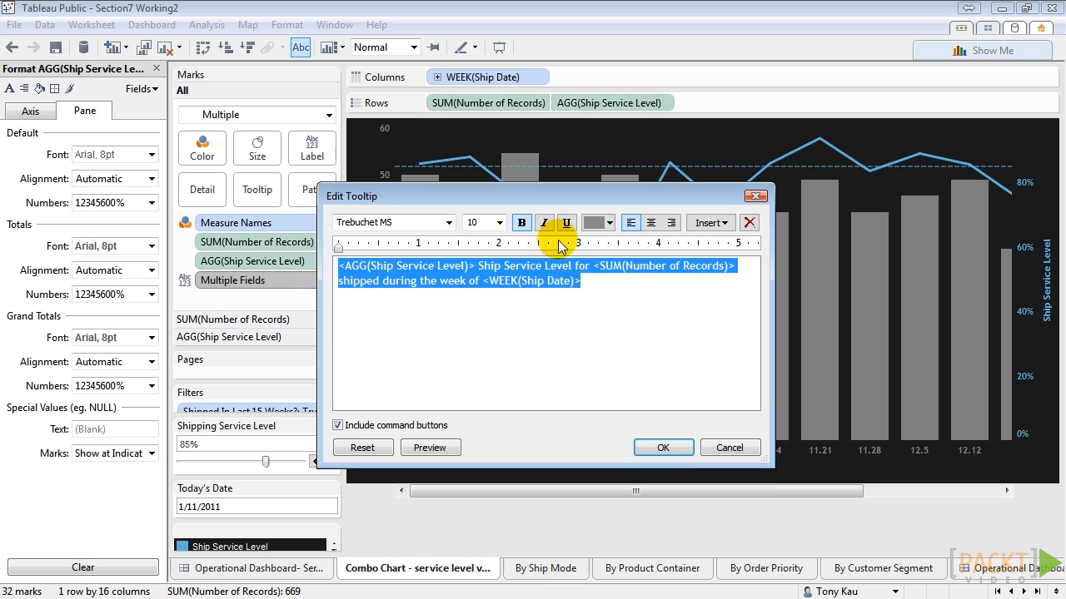
- Exclude command buttons from the combo chart tooltip and add a gray dashed separator line below its sentence
click(433, 427)
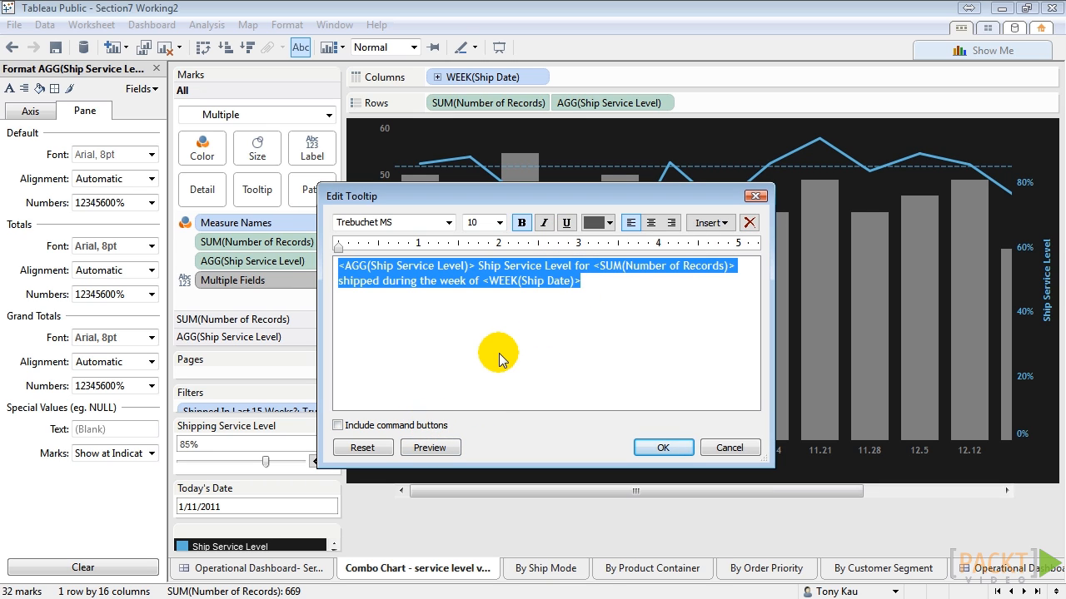
click(603, 300)
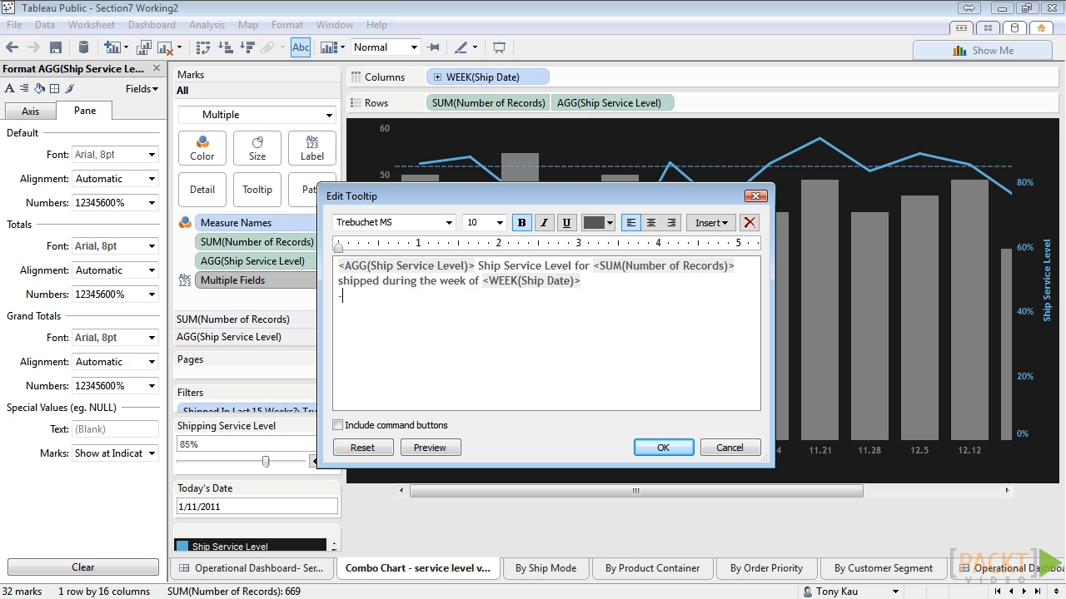
text(----------------------------)
drag(455, 298, 300, 295)
click(521, 223)
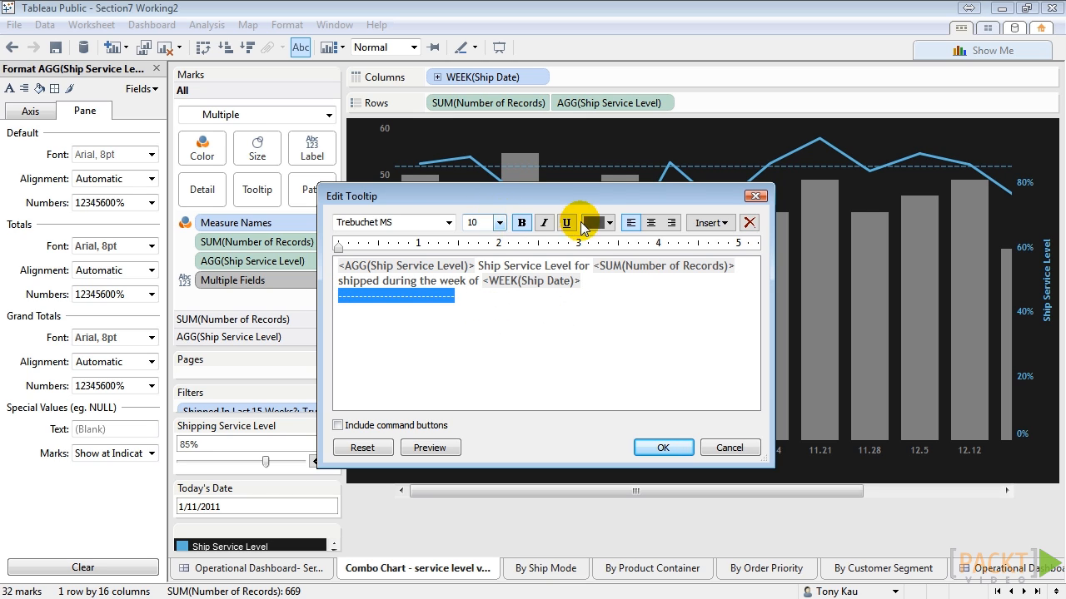
click(596, 222)
click(593, 305)
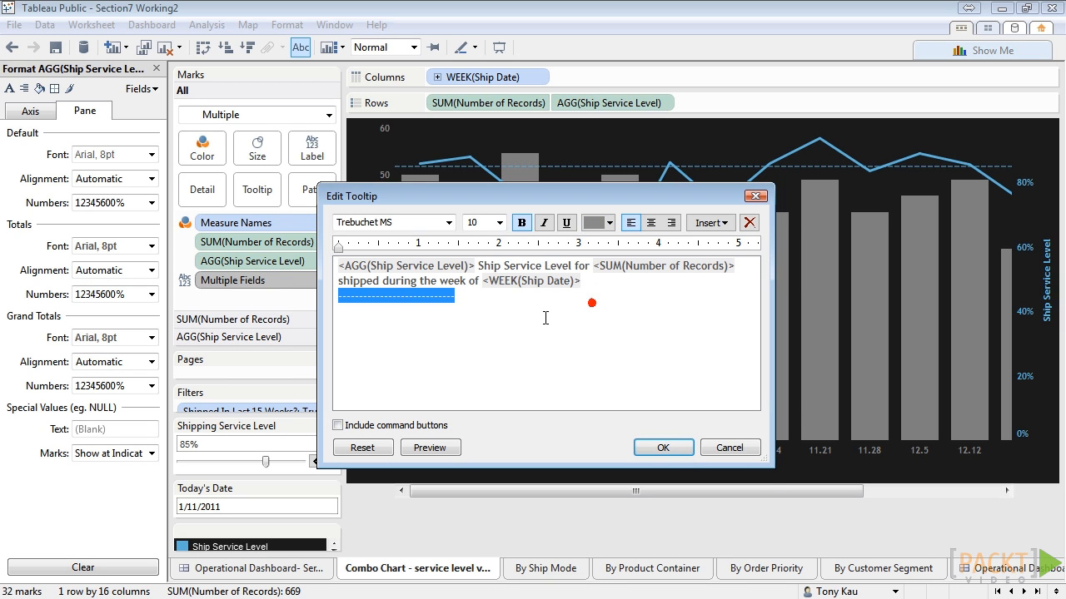
- Below the separator, add a dark gray line reading "Service Level Target is" followed by the <Parameters.Shipping Service Level> field
click(543, 318)
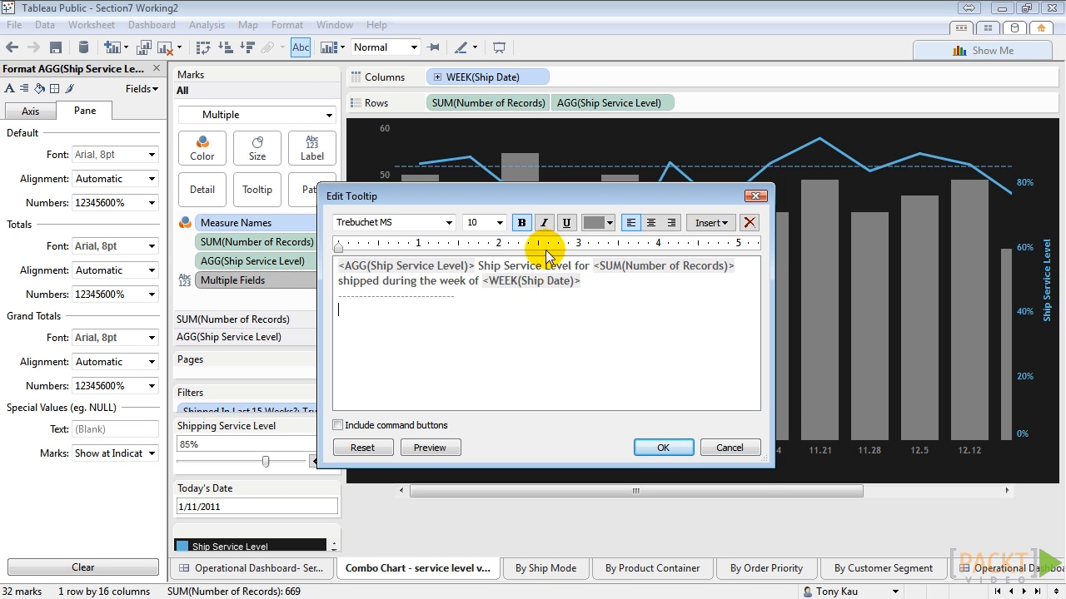
click(596, 222)
click(592, 268)
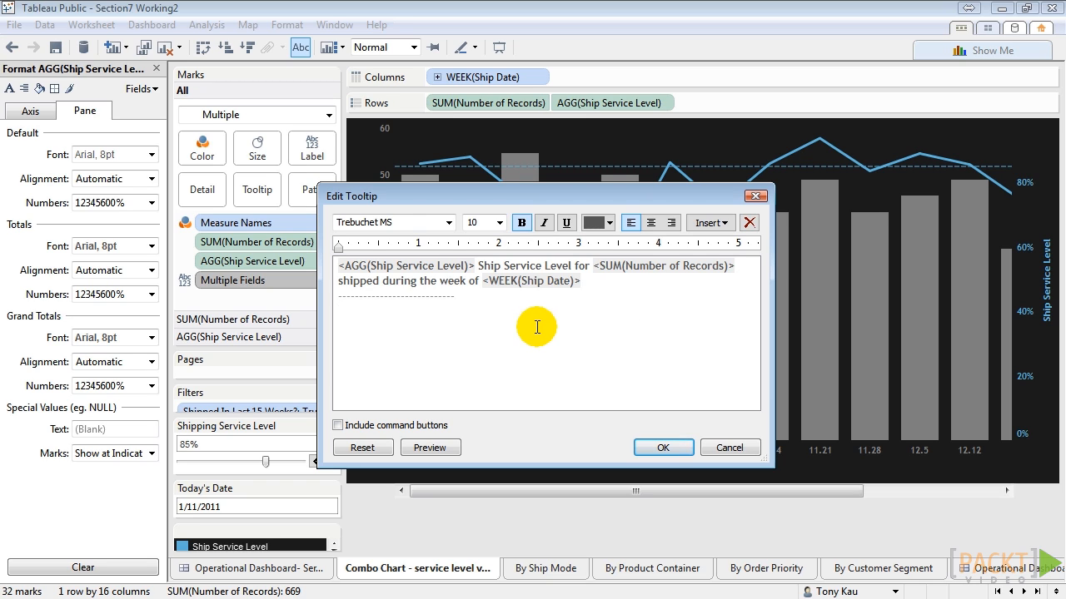
text(Service Le)
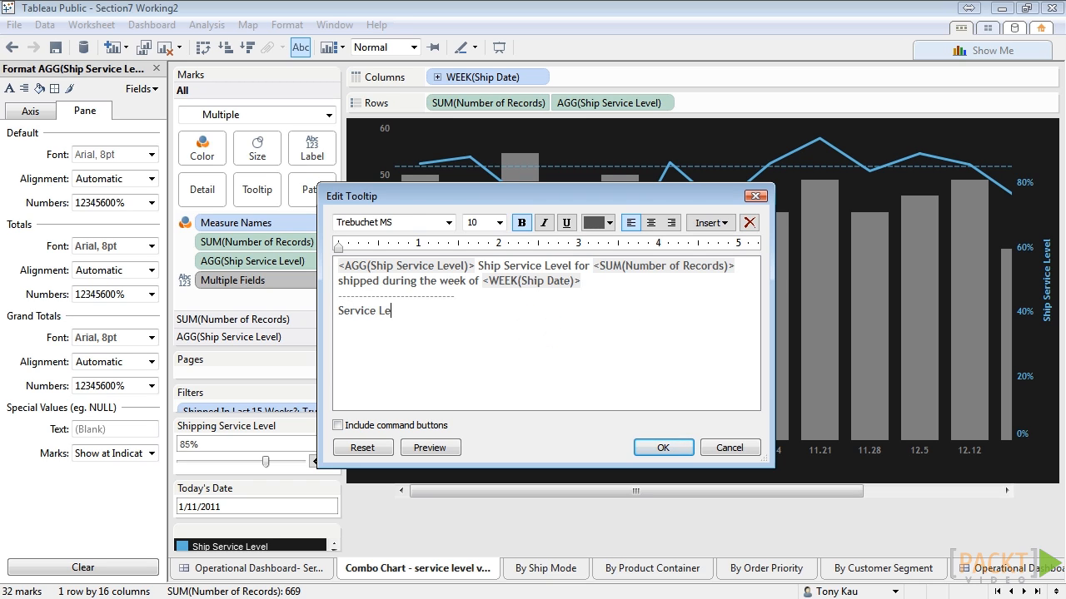
text(vel Target is)
click(712, 222)
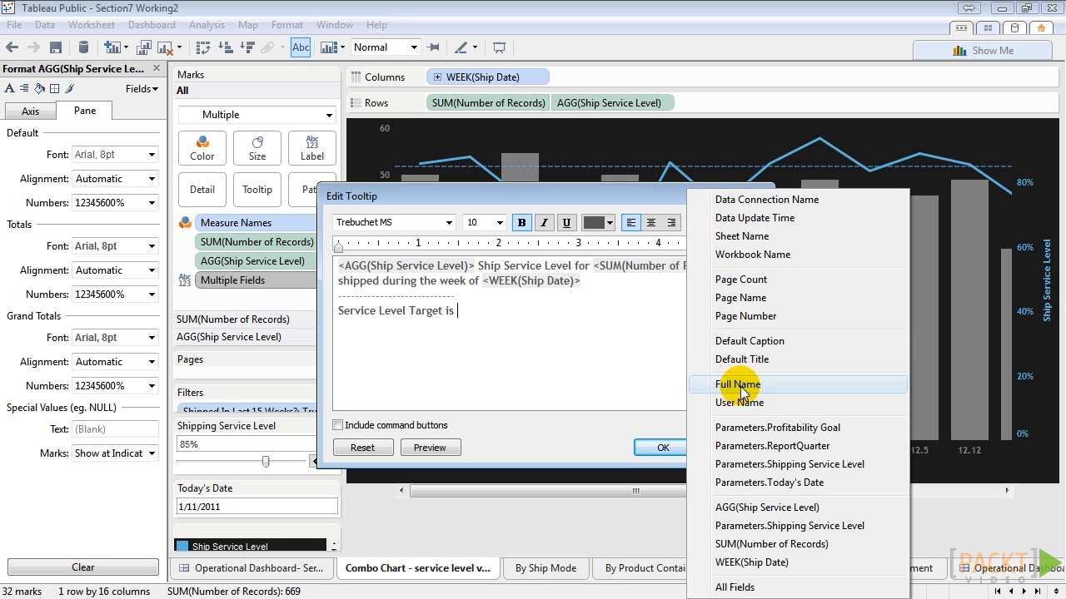
click(756, 525)
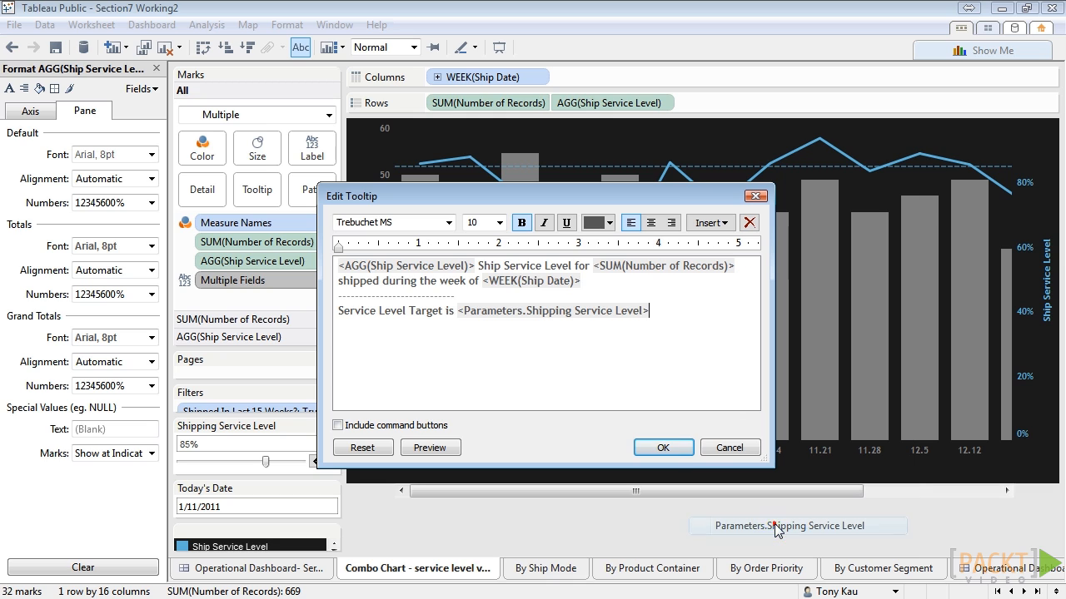
- Preview the combo chart tooltip and accept its edits
click(428, 449)
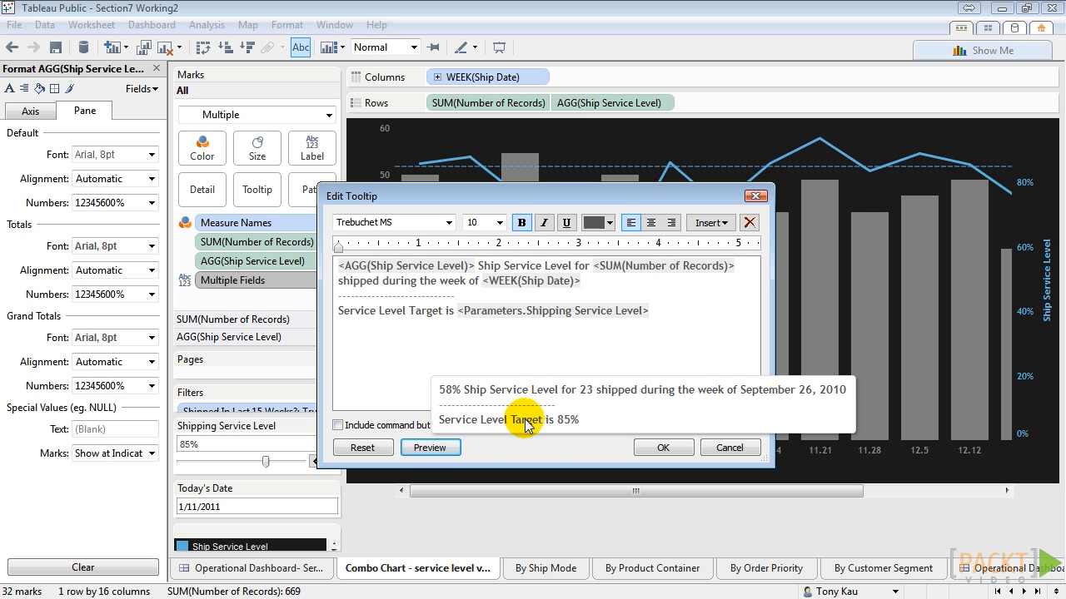
click(558, 349)
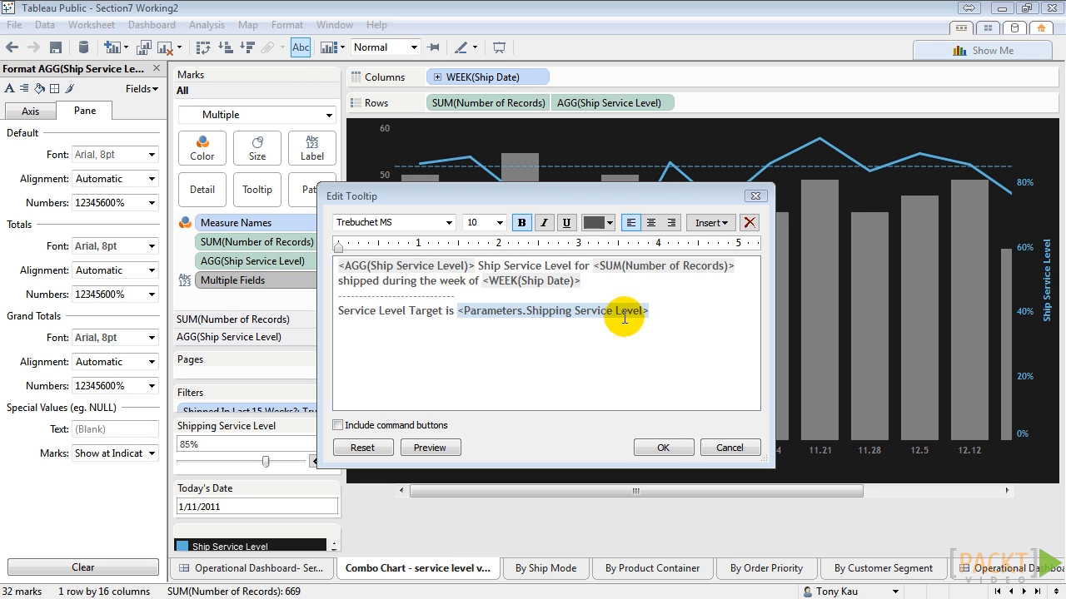
click(663, 455)
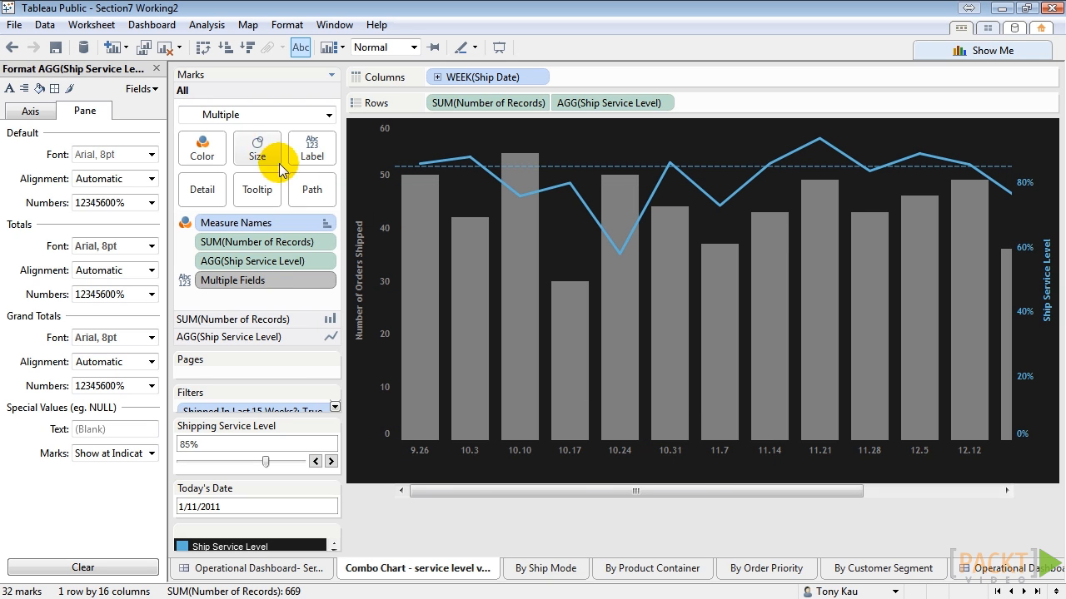
- Close the formatting pane and start a new calculated field named "Ship Service Level Made"
click(155, 68)
right_click(125, 255)
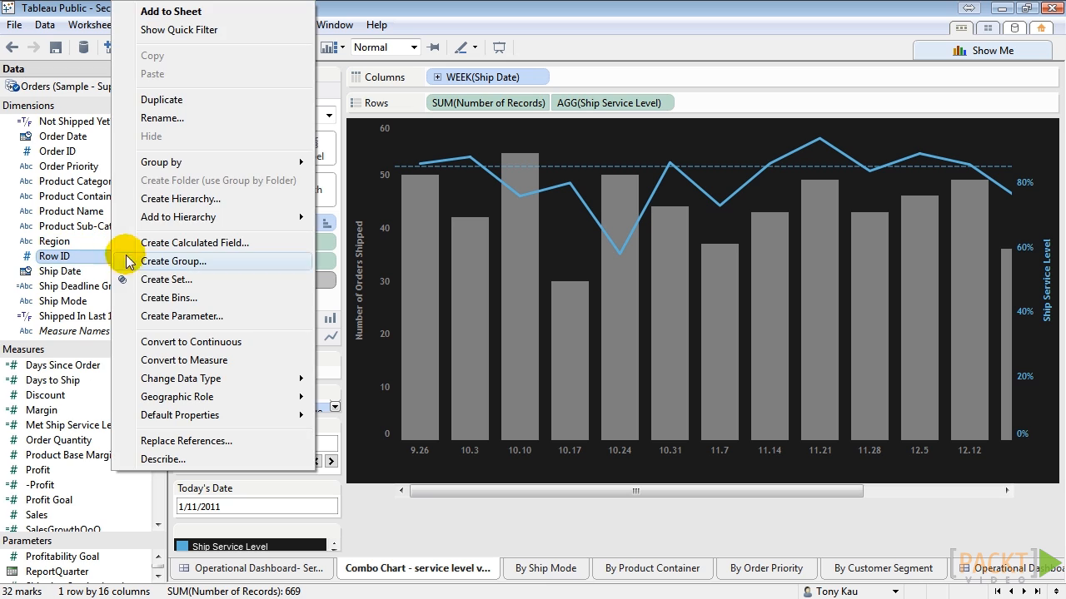
click(181, 245)
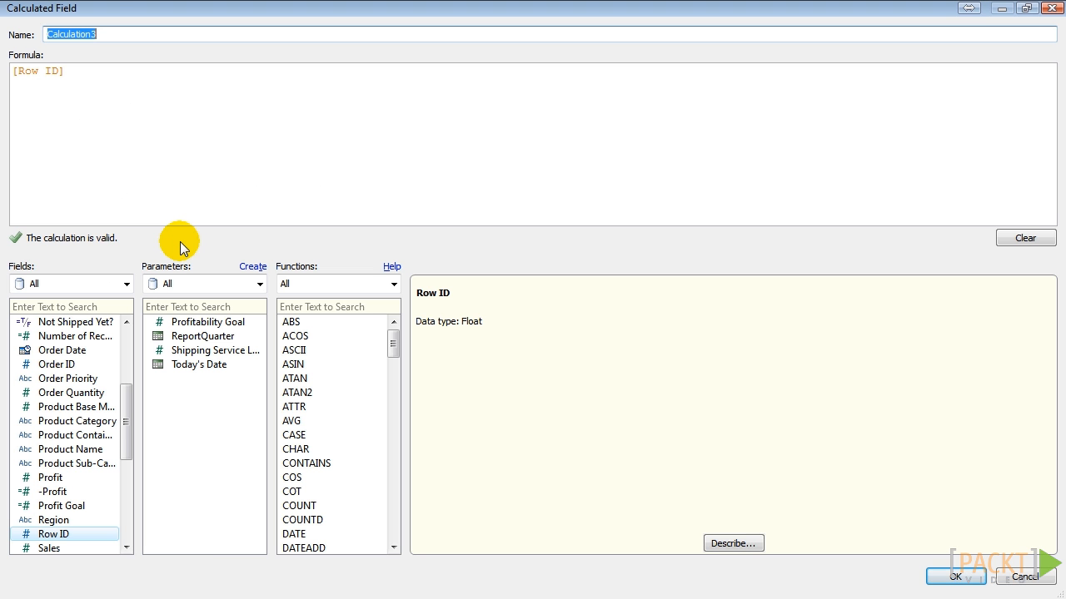
text(Ship Servic)
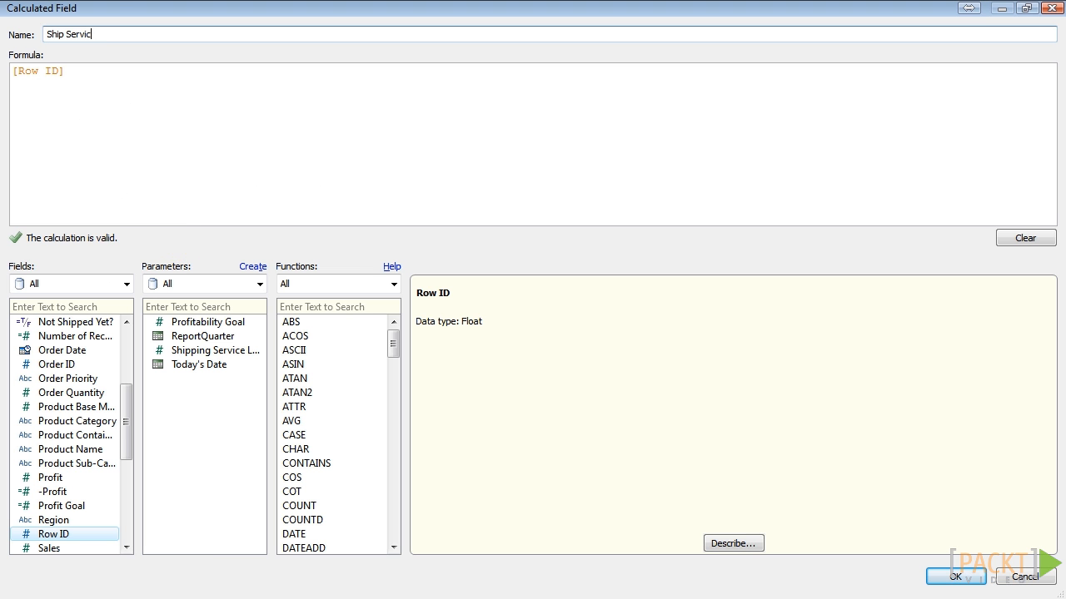
text(e Level Made)
key(Tab)
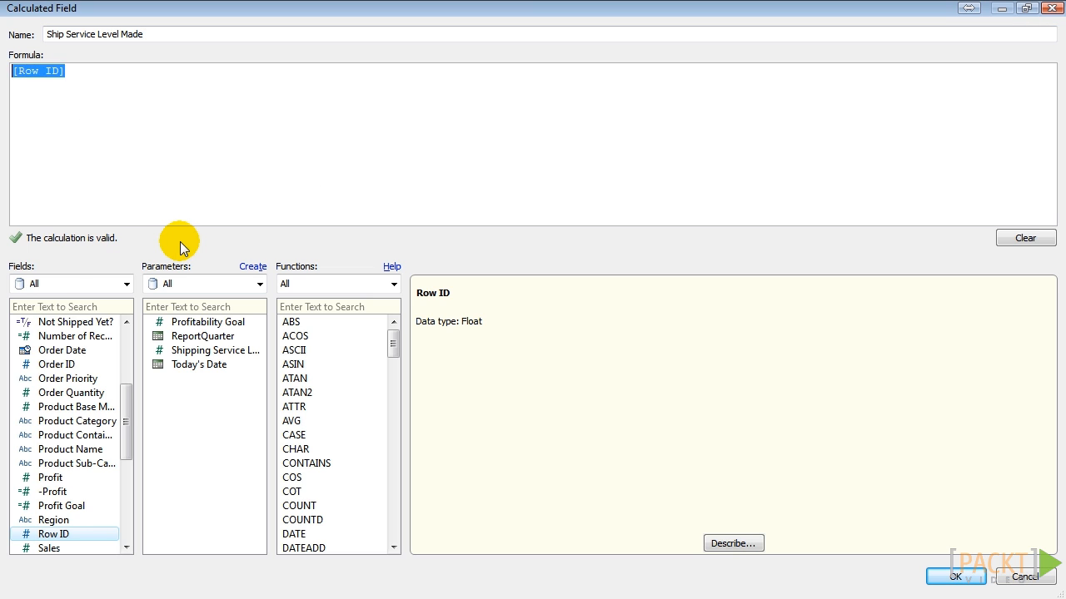
- Replace the default formula with the condition IF [Ship Service Level] >= [Shipping Service Level]
text(IF)
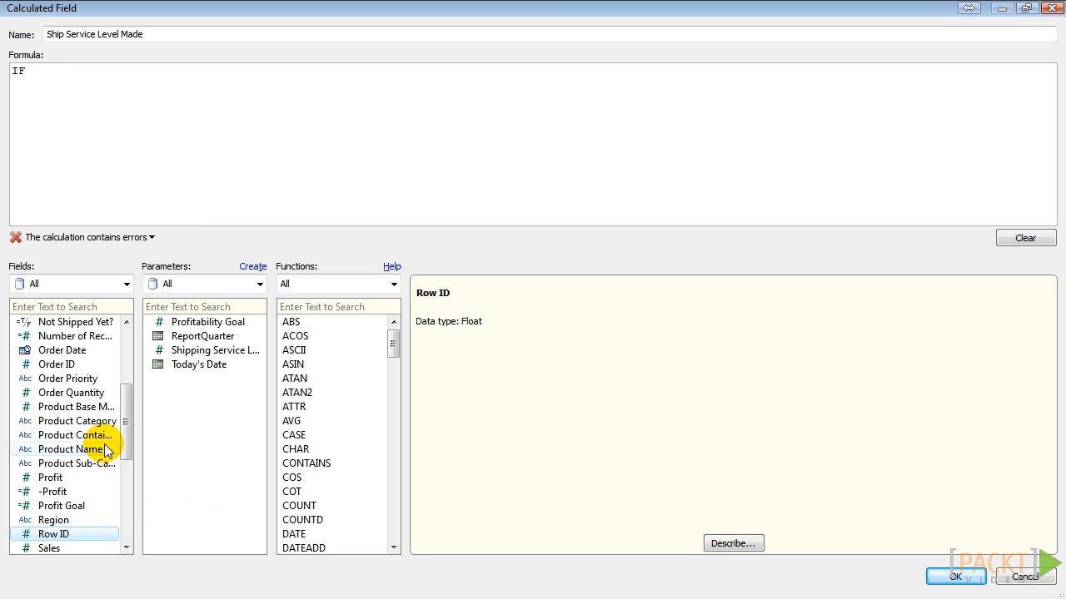
drag(131, 447, 129, 490)
double_click(115, 464)
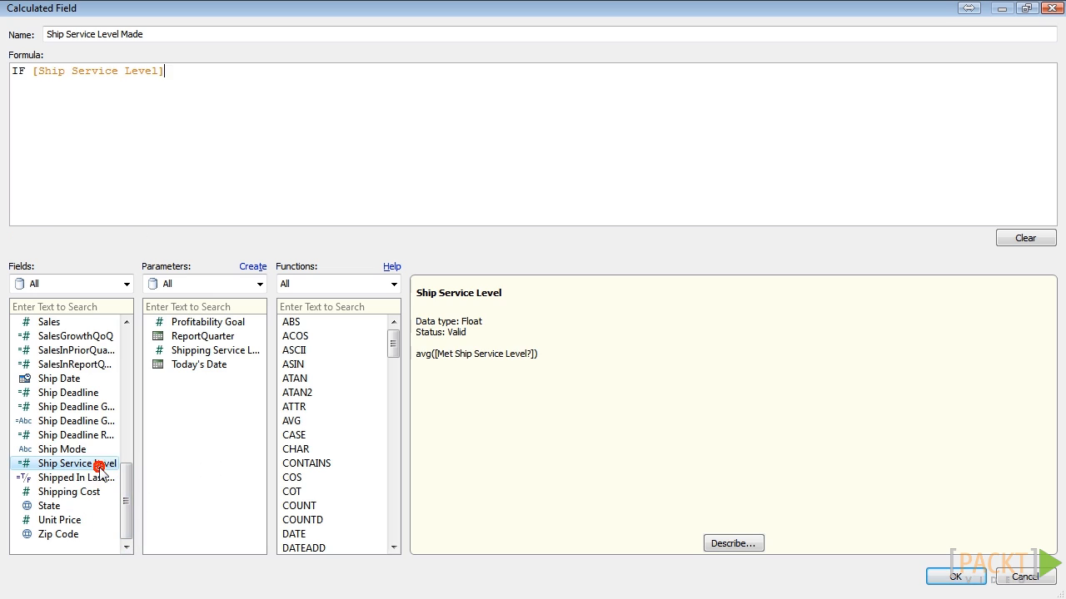
text(>=)
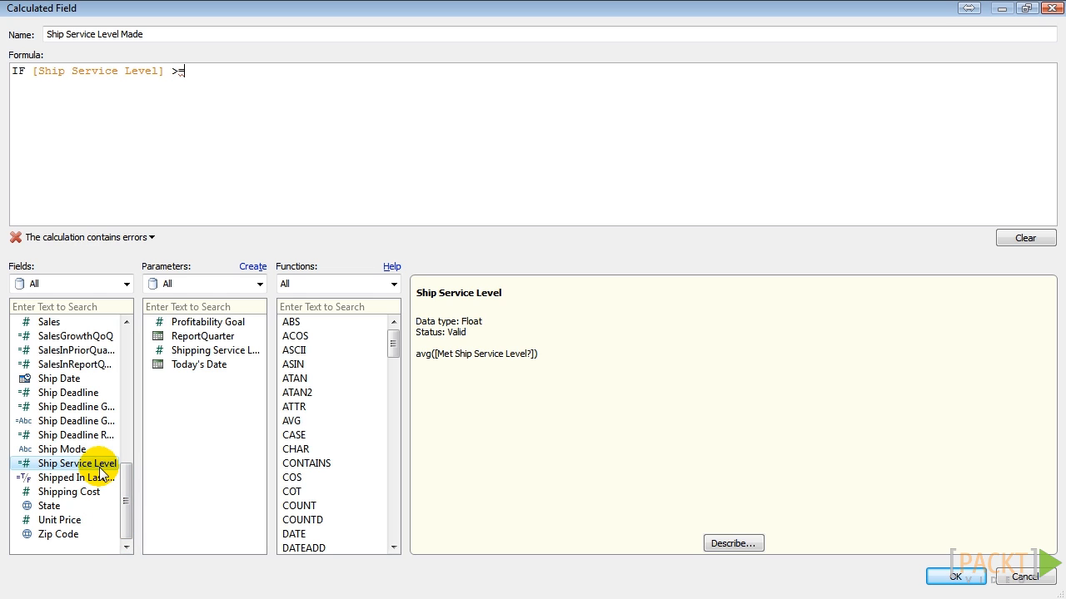
click(240, 355)
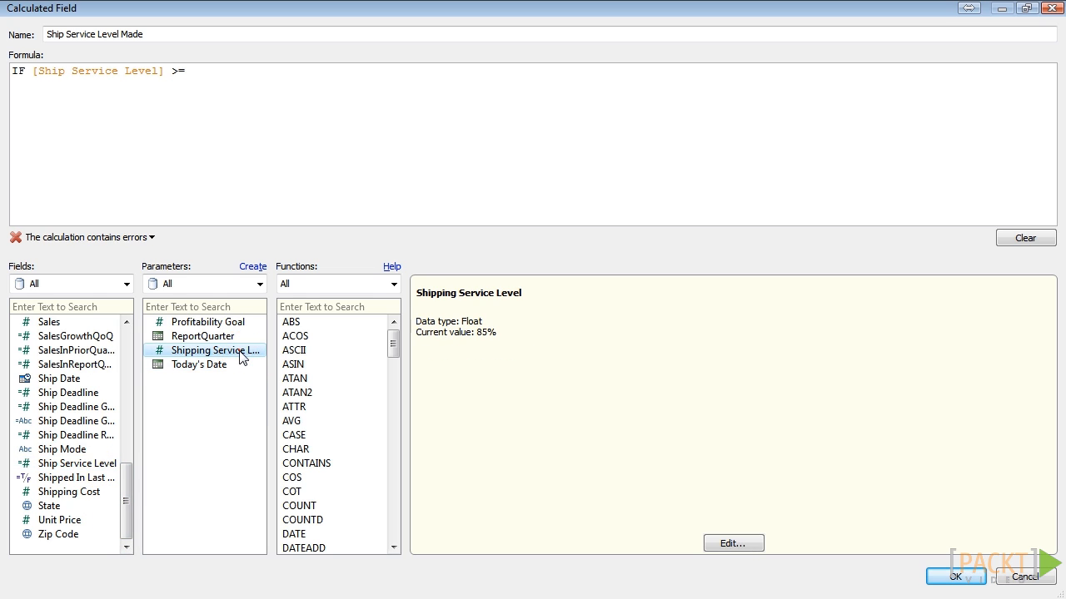
double_click(240, 352)
- Complete the formula with THEN "Made" ELSE NULL END and save the calculated field
click(97, 177)
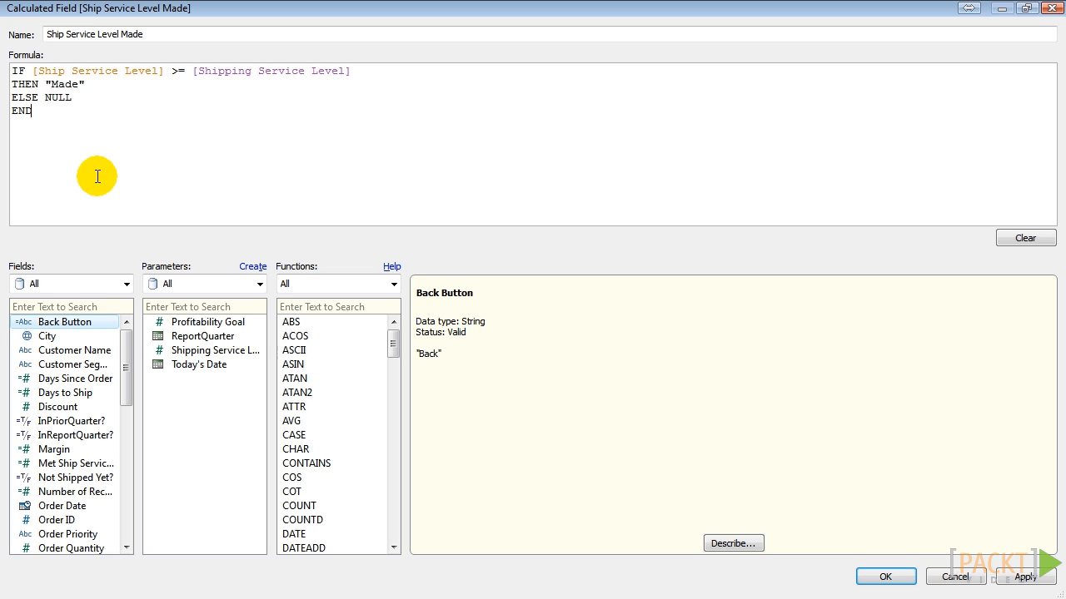
drag(49, 81, 83, 84)
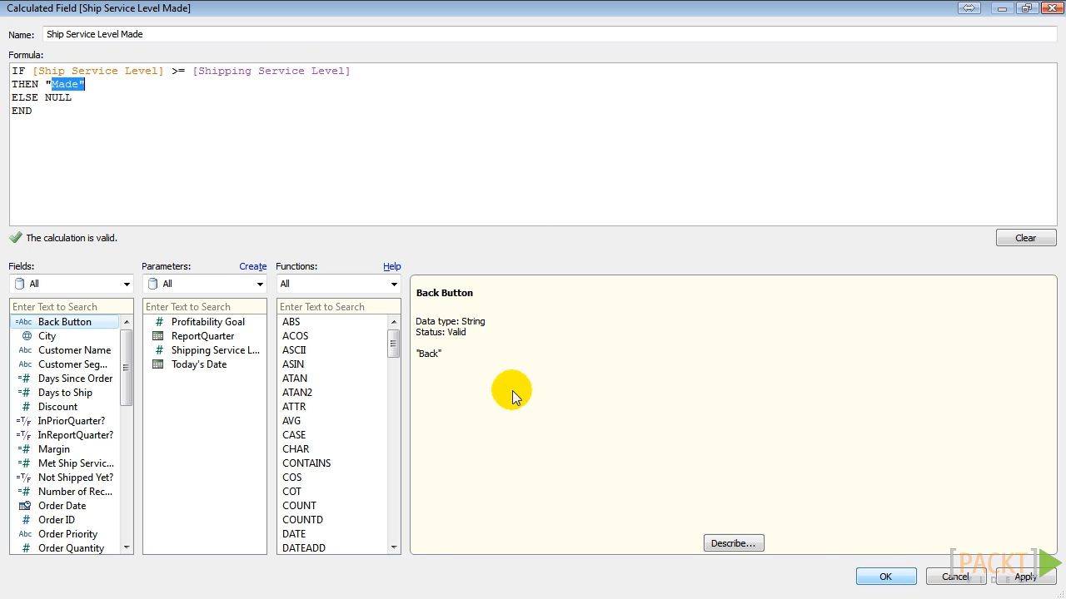
click(119, 107)
key(ctrl+a)
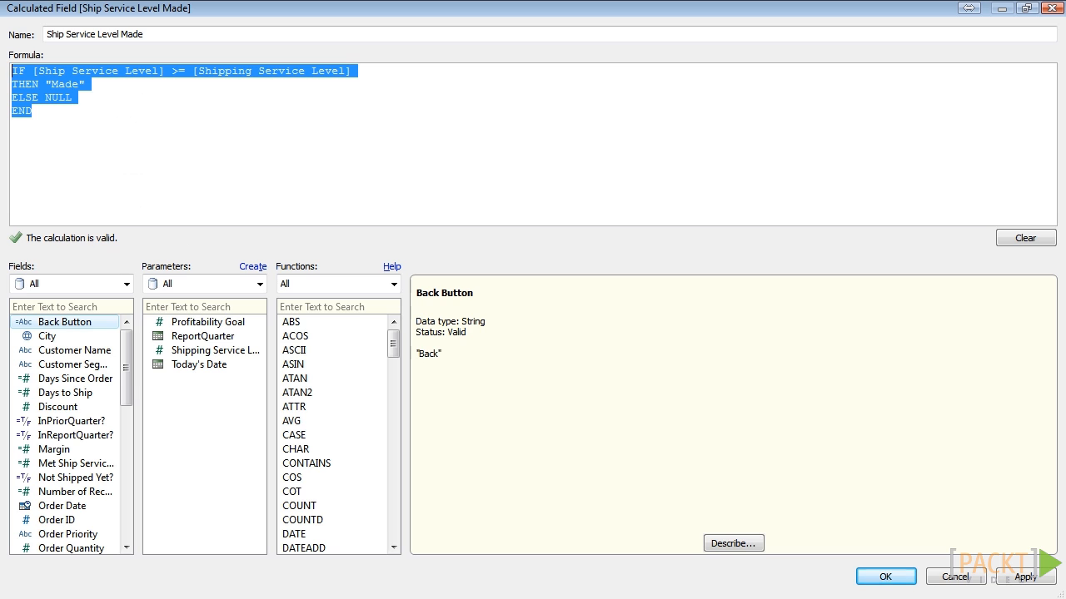
click(899, 576)
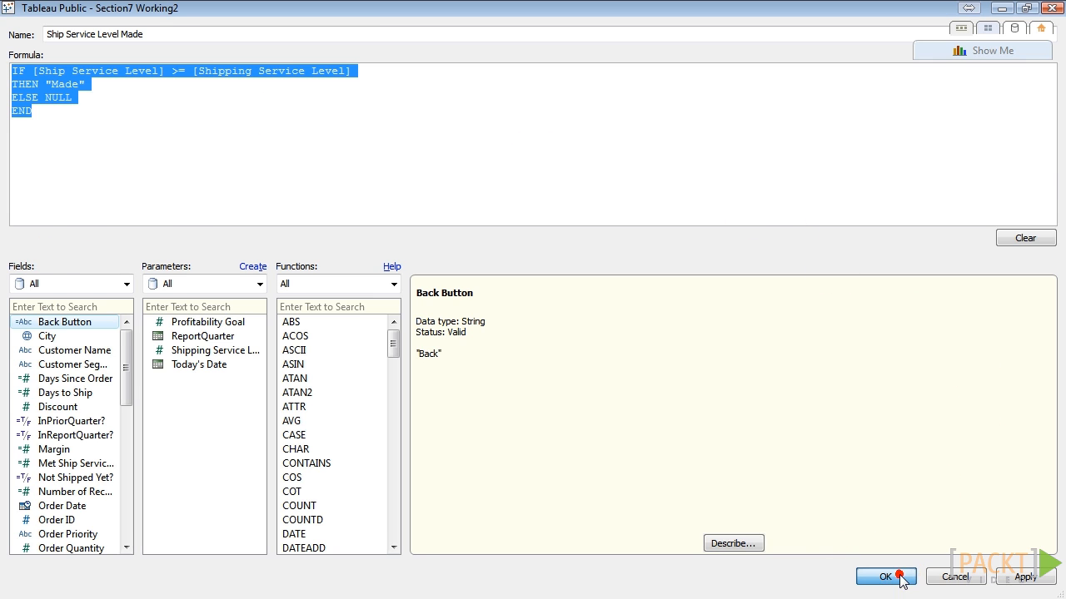
- Duplicate the Ship Service Level Made field and rename the copy "Ship Service Level Missed" in its calculation editor
right_click(120, 432)
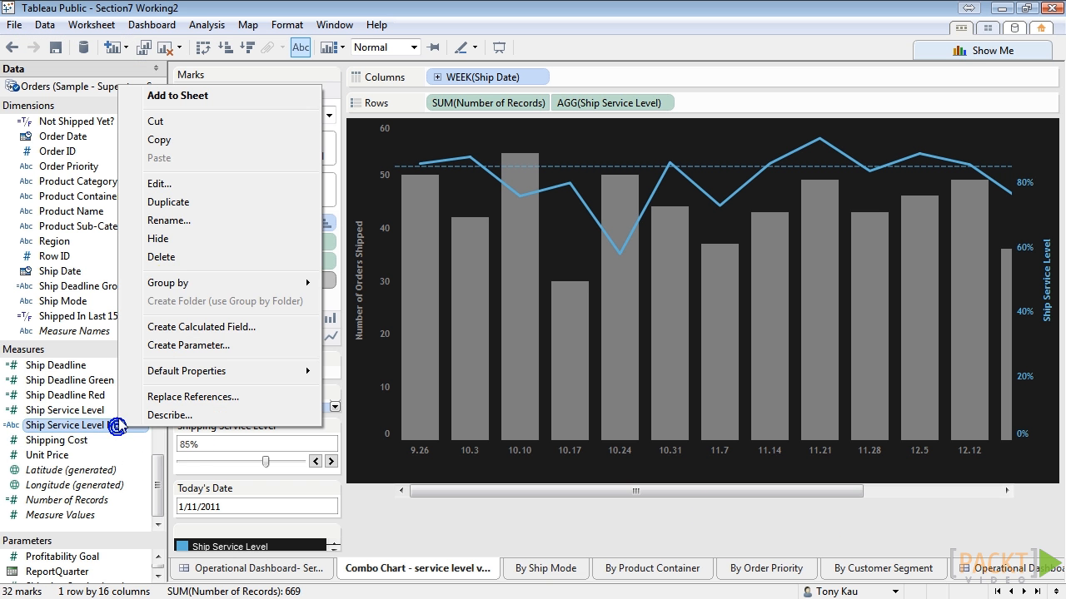
click(202, 205)
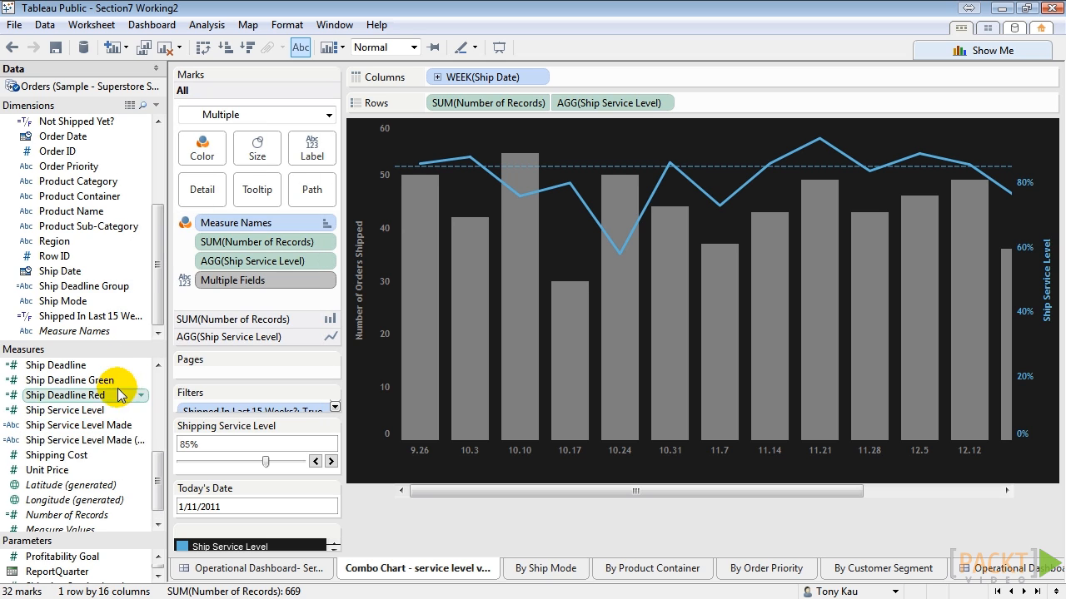
right_click(112, 439)
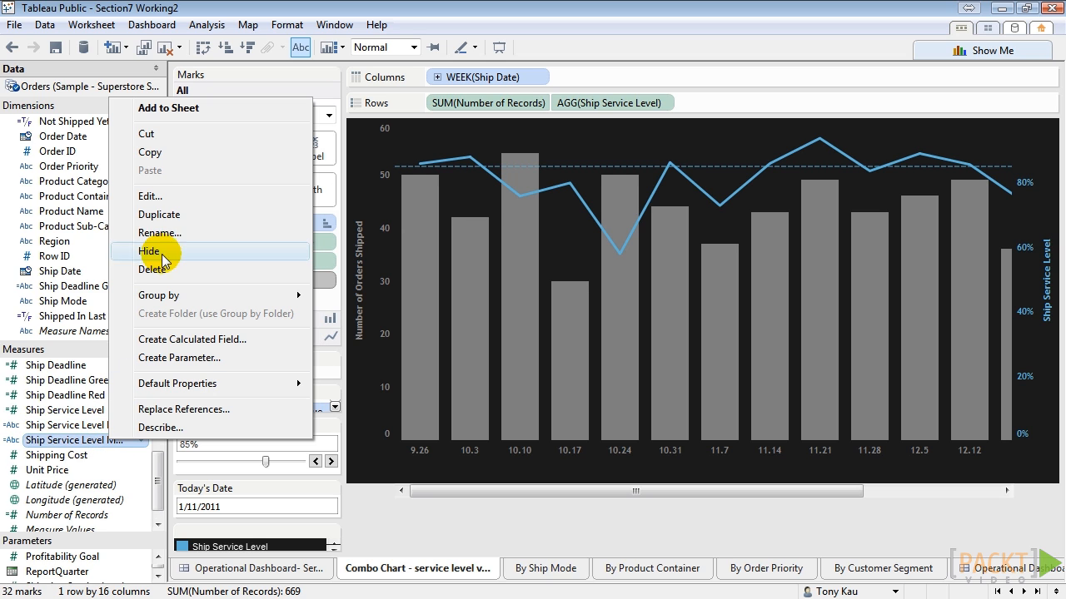
click(171, 196)
drag(146, 33, 173, 33)
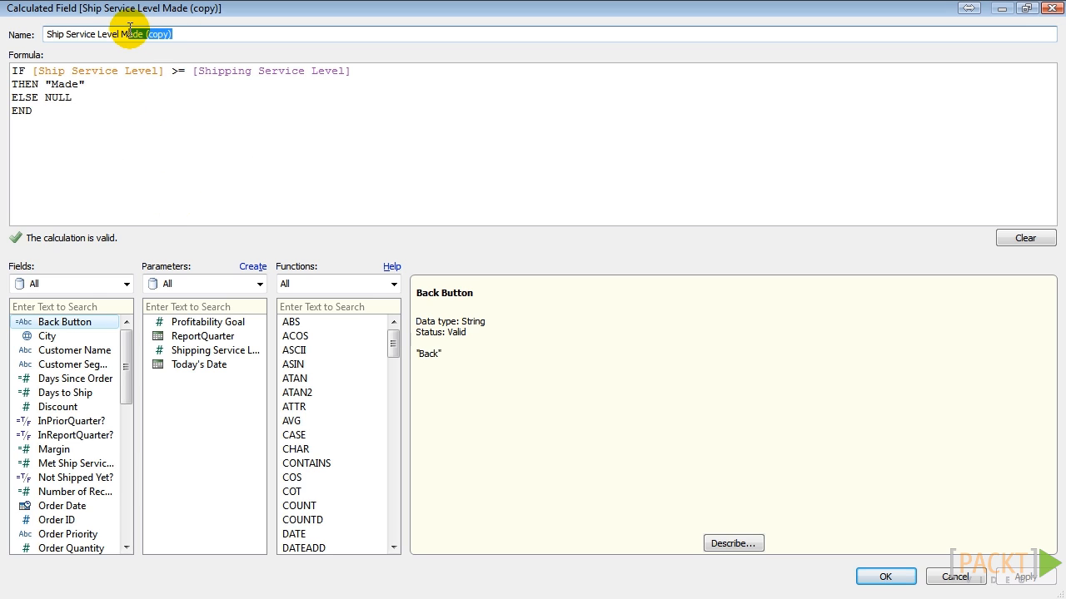
text(issed)
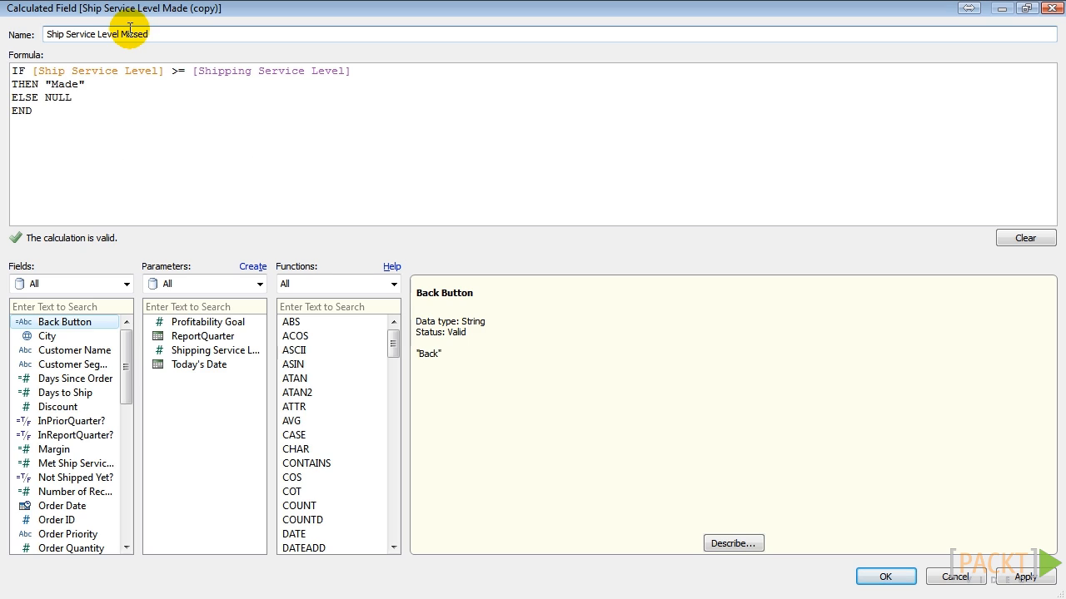
- Change the copy's comparison operator to < and its result text to "Missed", and save the field
drag(172, 72, 187, 73)
right_click(184, 72)
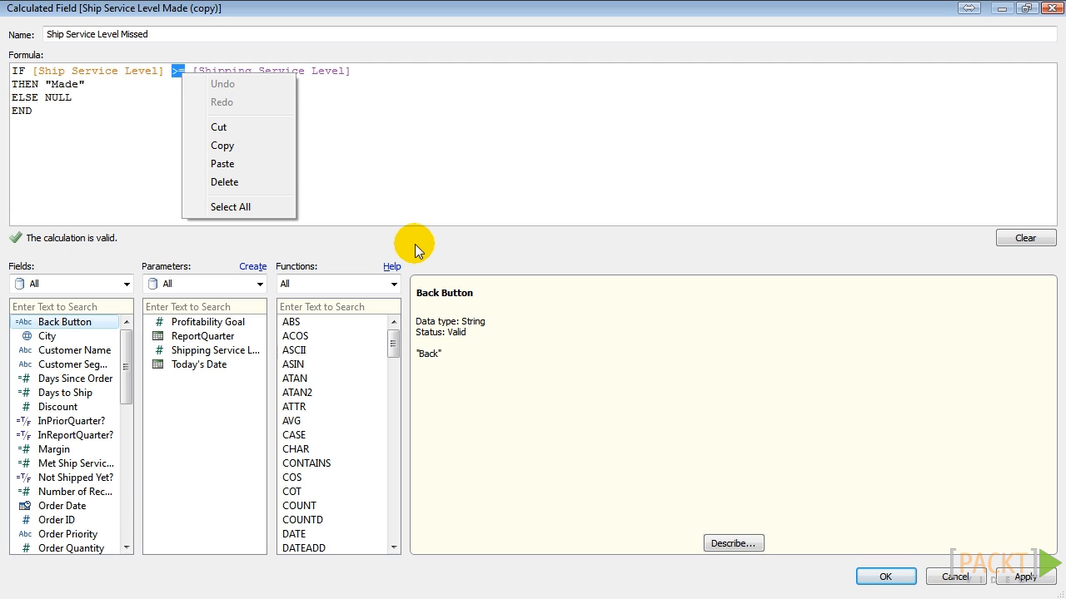
key(Escape)
text(<)
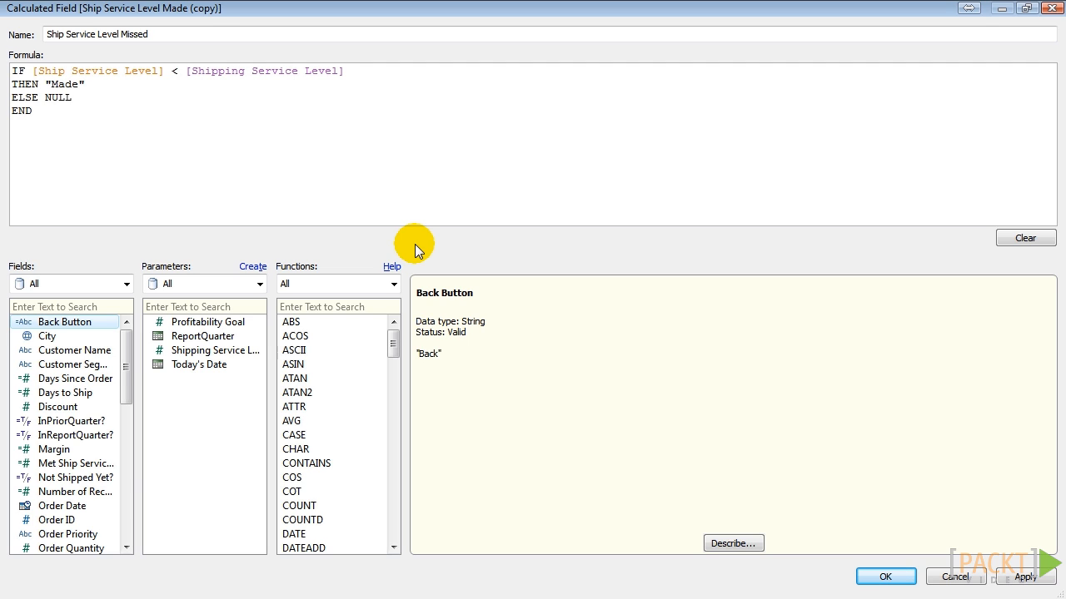
double_click(70, 85)
text(Misse)
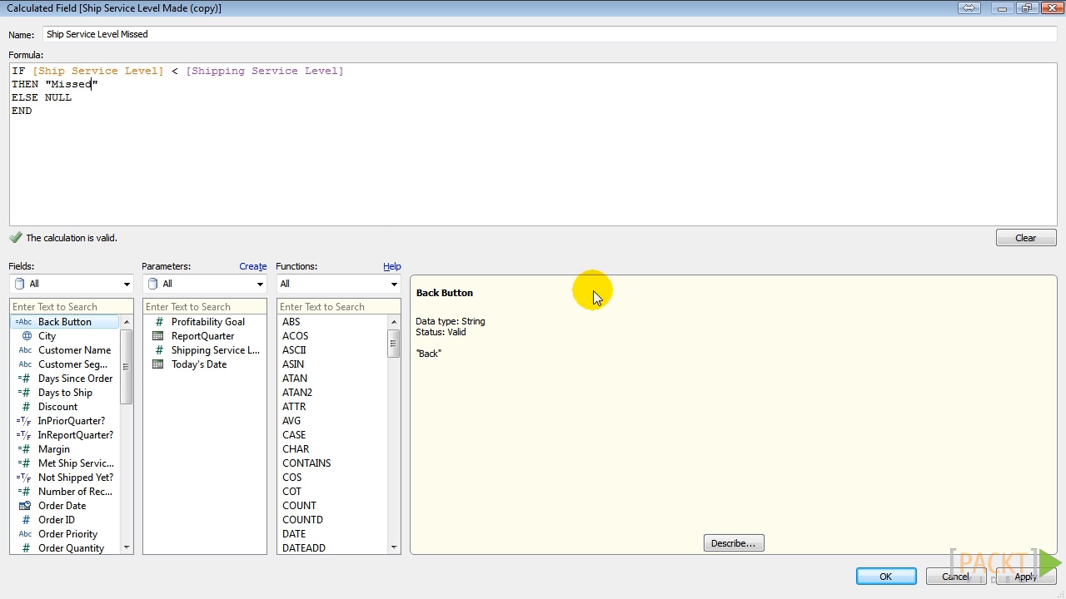
click(885, 576)
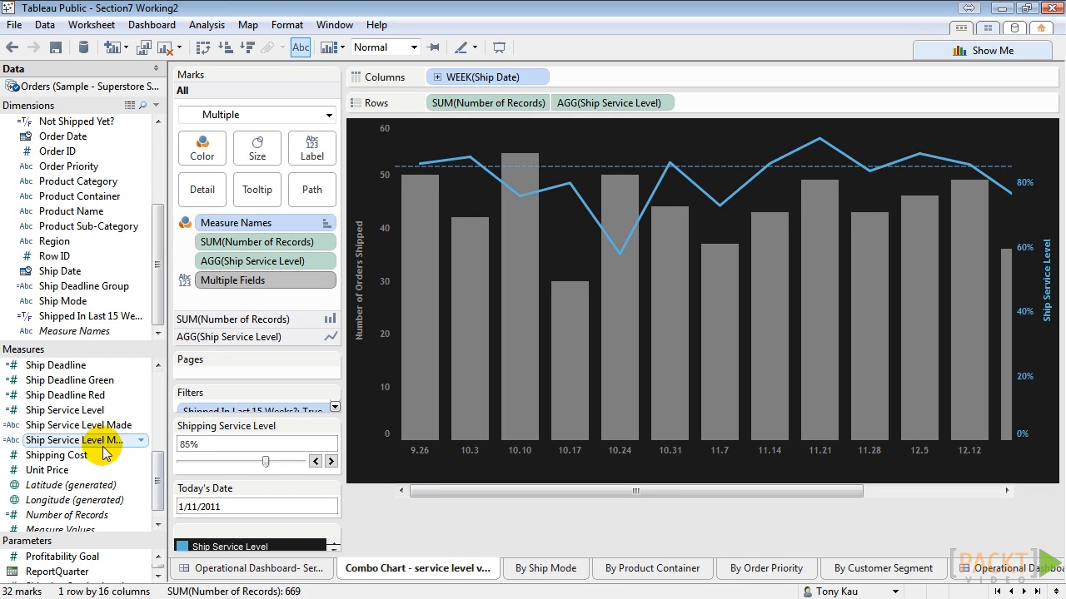
- Add Ship Service Level Made and Ship Service Level Missed to the tooltip for all marks, and move the Today's Date control beside the chart
drag(79, 424, 251, 185)
drag(90, 445, 243, 193)
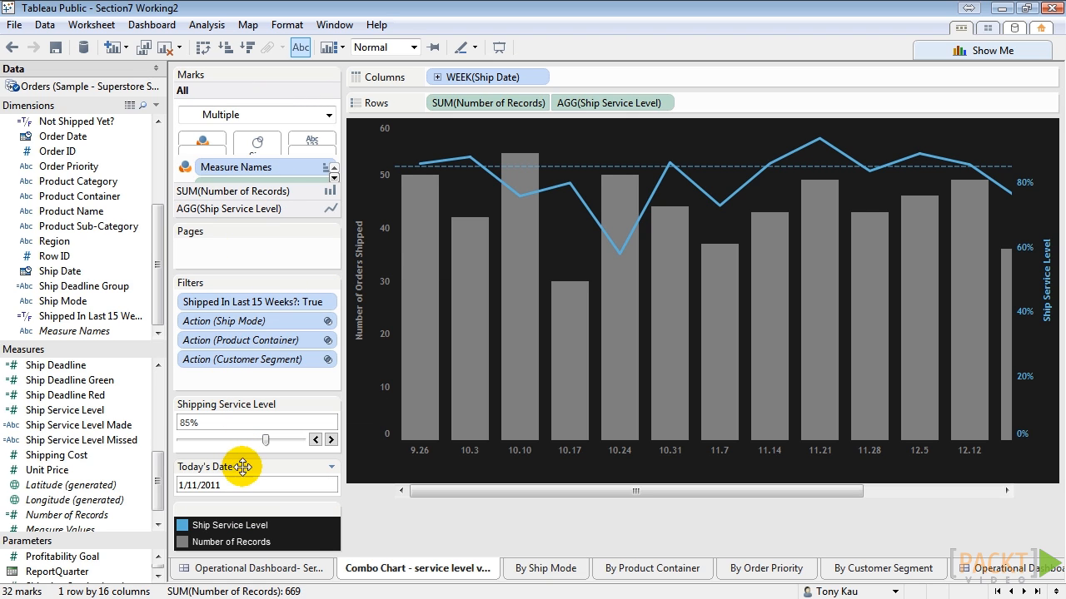
drag(907, 184, 1040, 130)
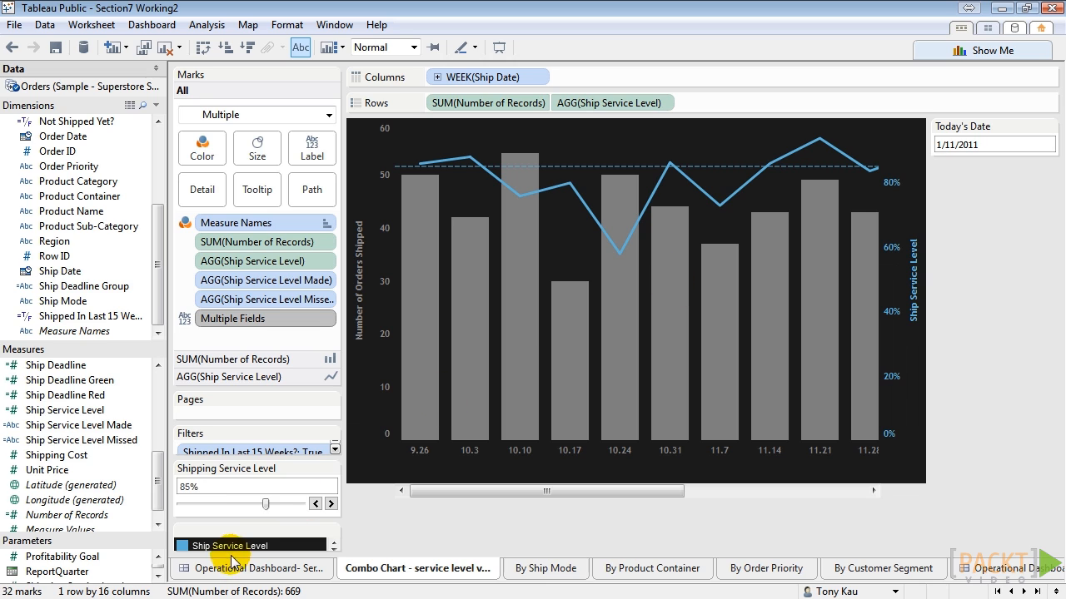
- Move the measure color legend and the Shipping Service Level control beside the chart, below the Today's Date control
drag(222, 529, 991, 196)
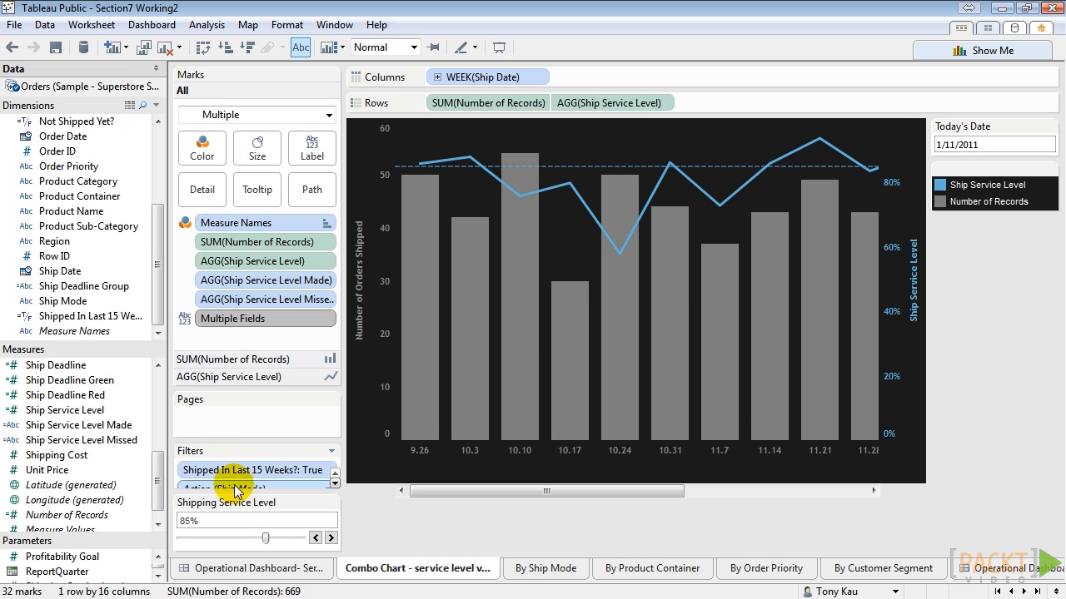
drag(366, 478, 975, 226)
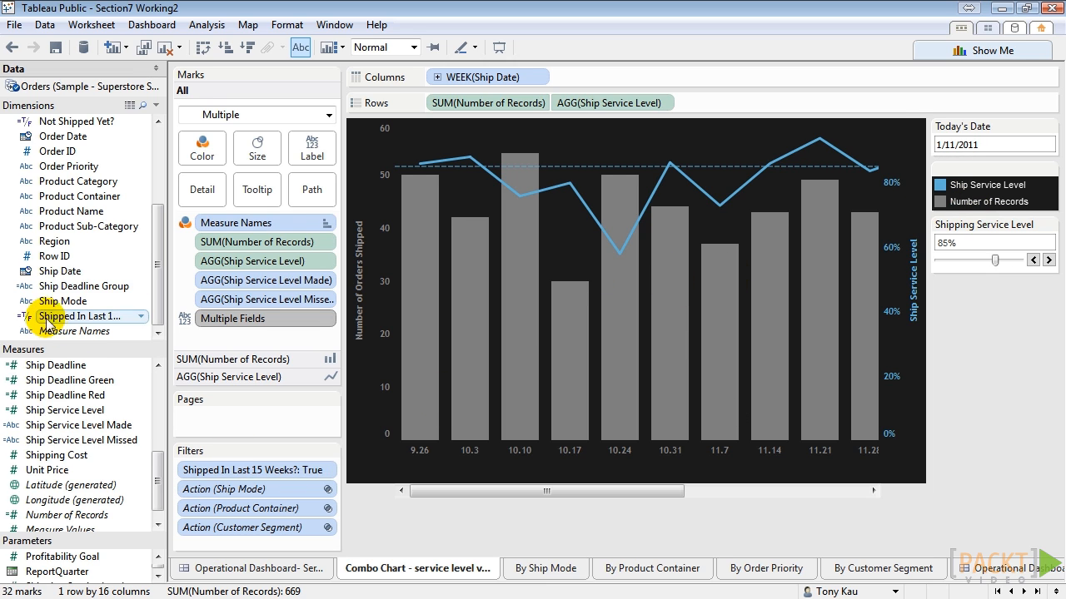
- Insert the Ship Service Level Made and Ship Service Level Missed fields before "Service Level Target" in the tooltip for all marks
click(258, 192)
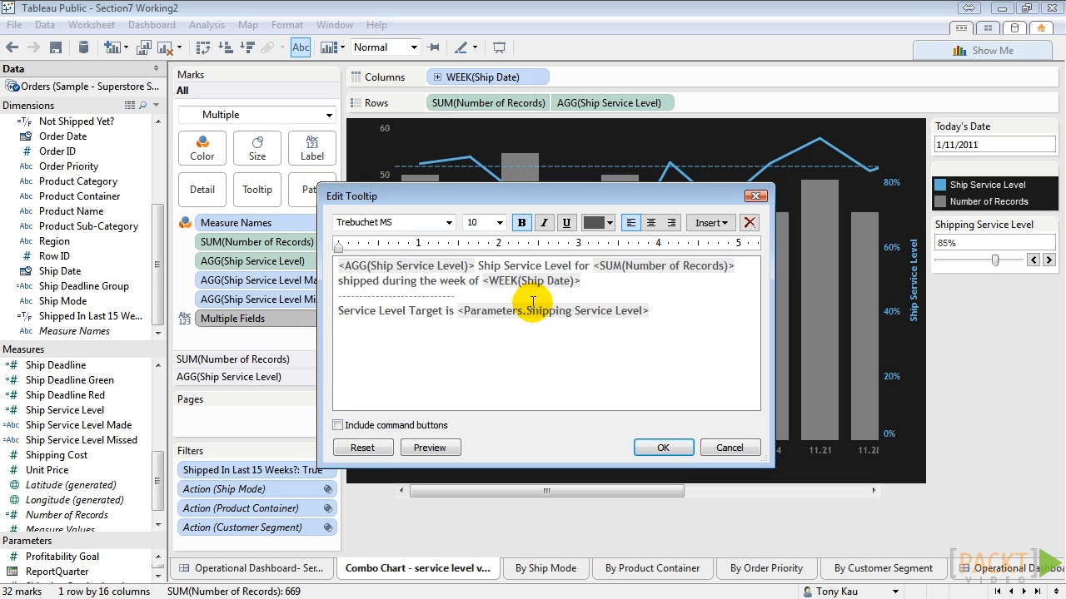
click(339, 310)
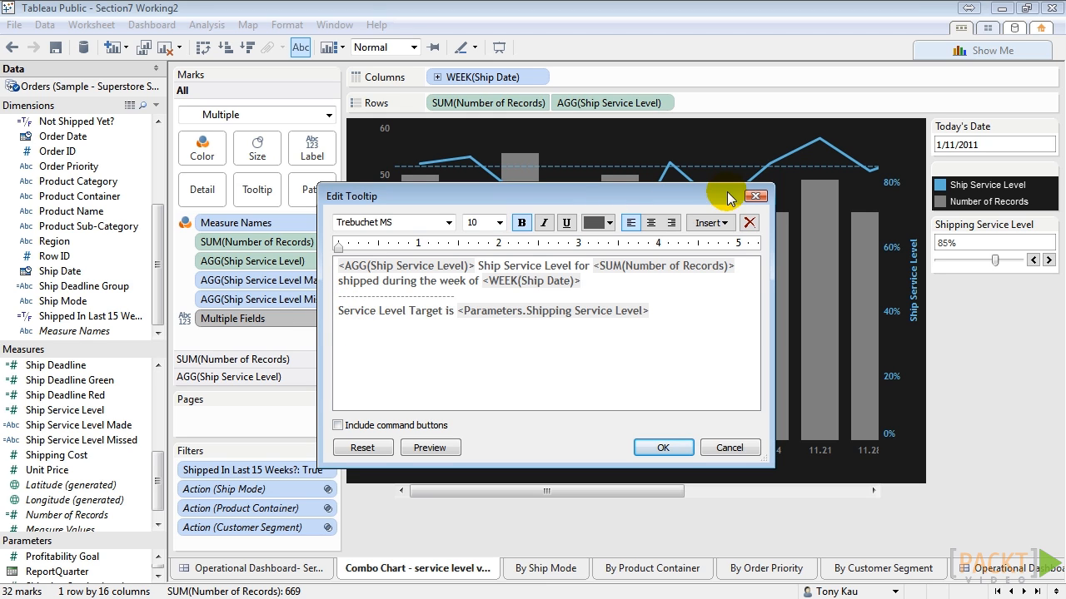
click(725, 223)
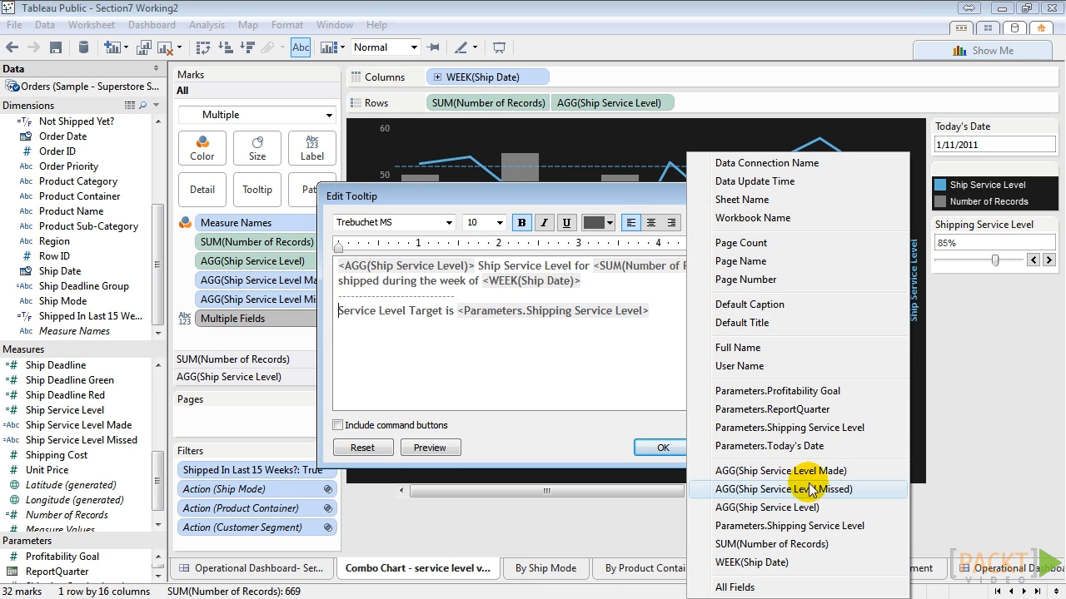
click(780, 471)
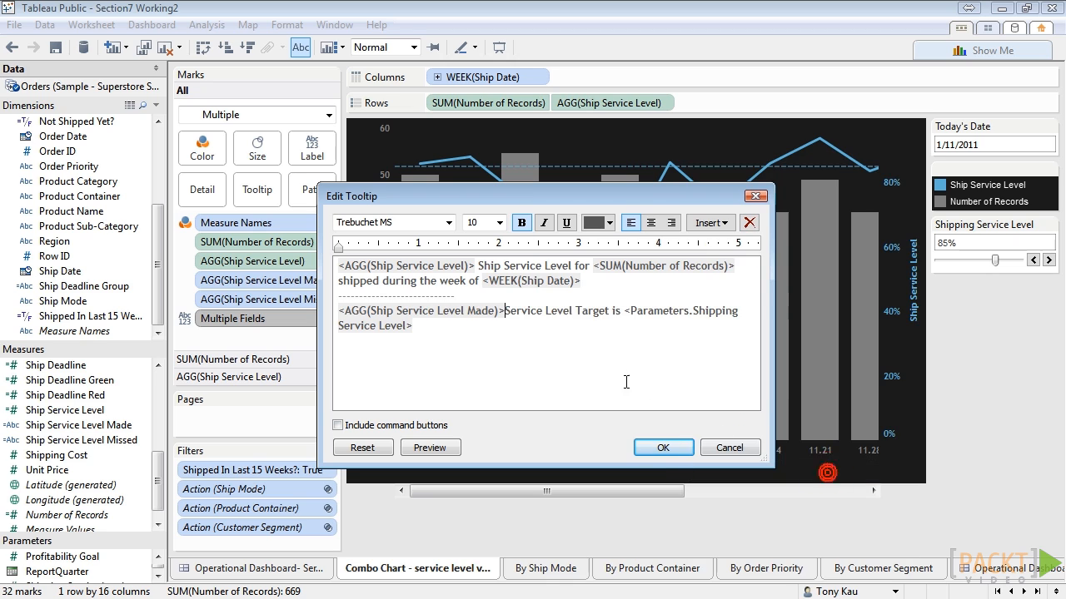
click(725, 223)
click(832, 489)
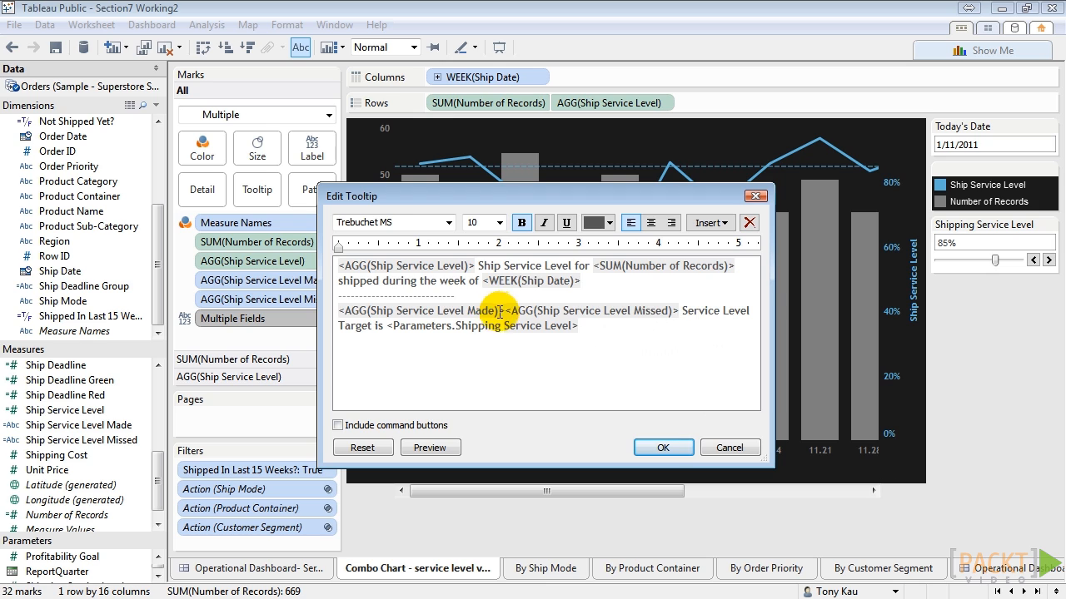
- Color the Ship Service Level Made field light blue and the Ship Service Level Missed field orange in the tooltip text
drag(504, 311, 296, 306)
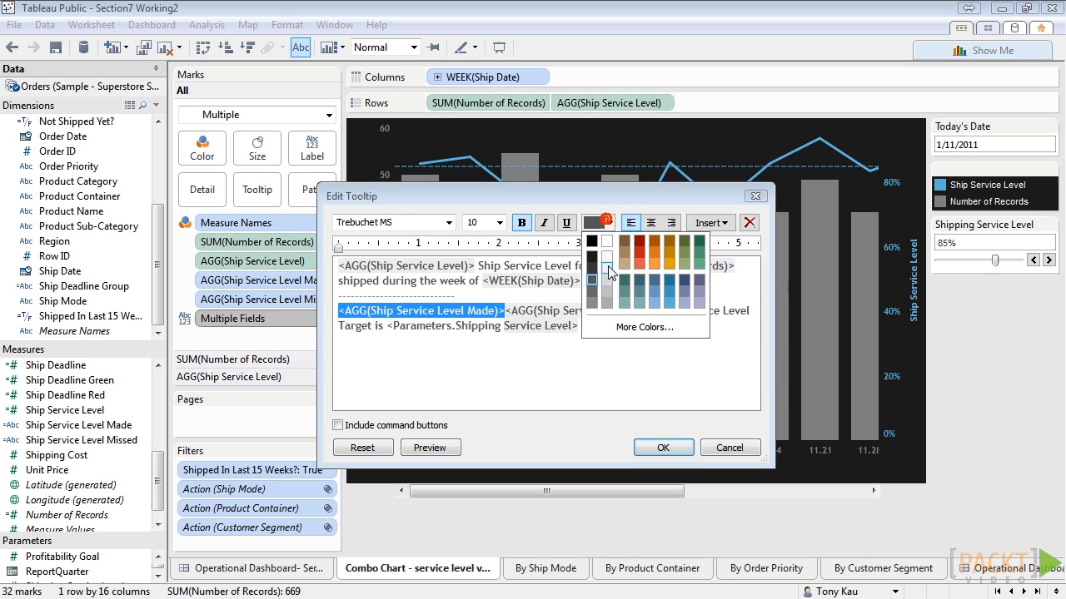
click(607, 222)
click(668, 308)
drag(504, 311, 679, 310)
click(609, 222)
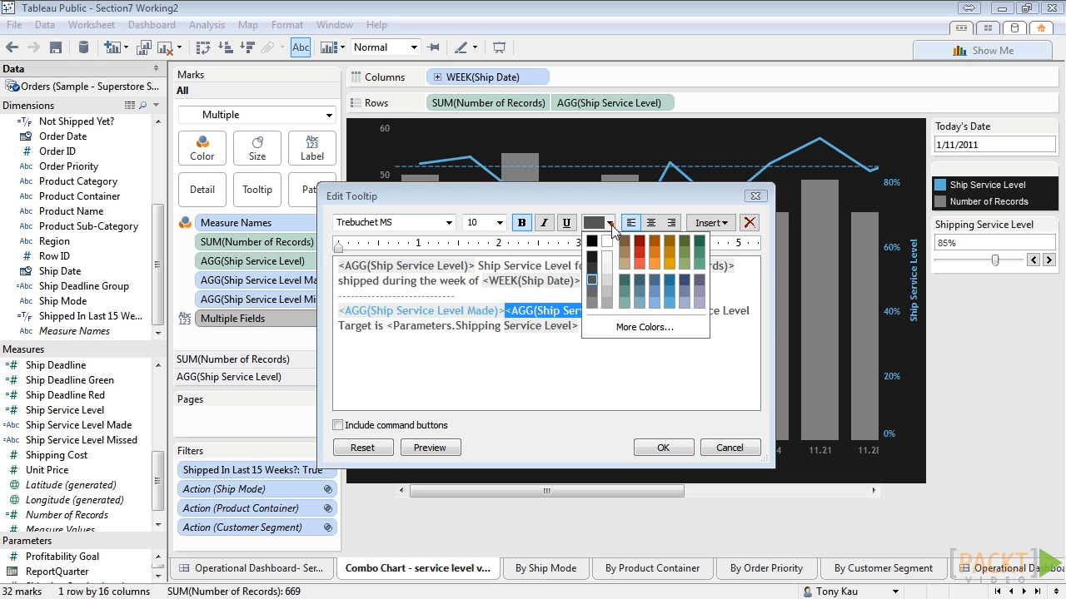
click(655, 267)
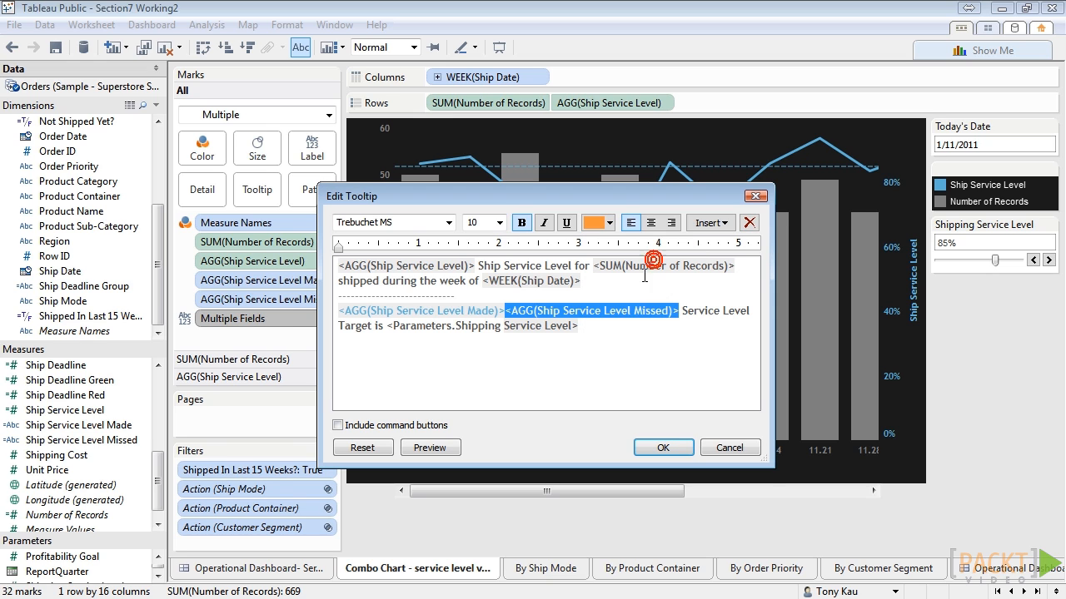
- Replace "is" with "of" after "Service Level Target", preview the tooltip and apply the changes
click(595, 325)
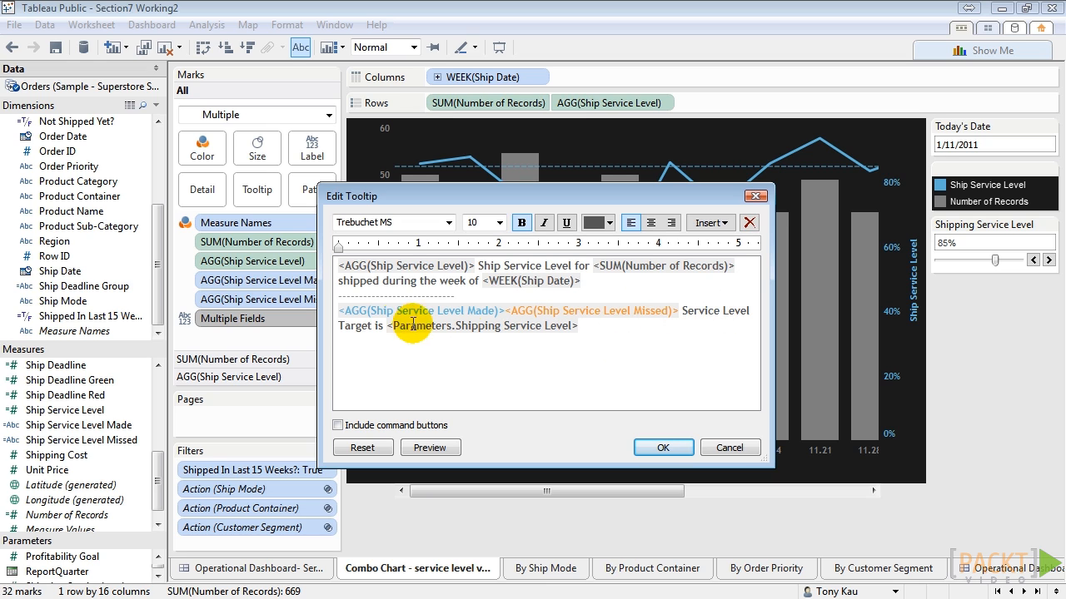
double_click(382, 327)
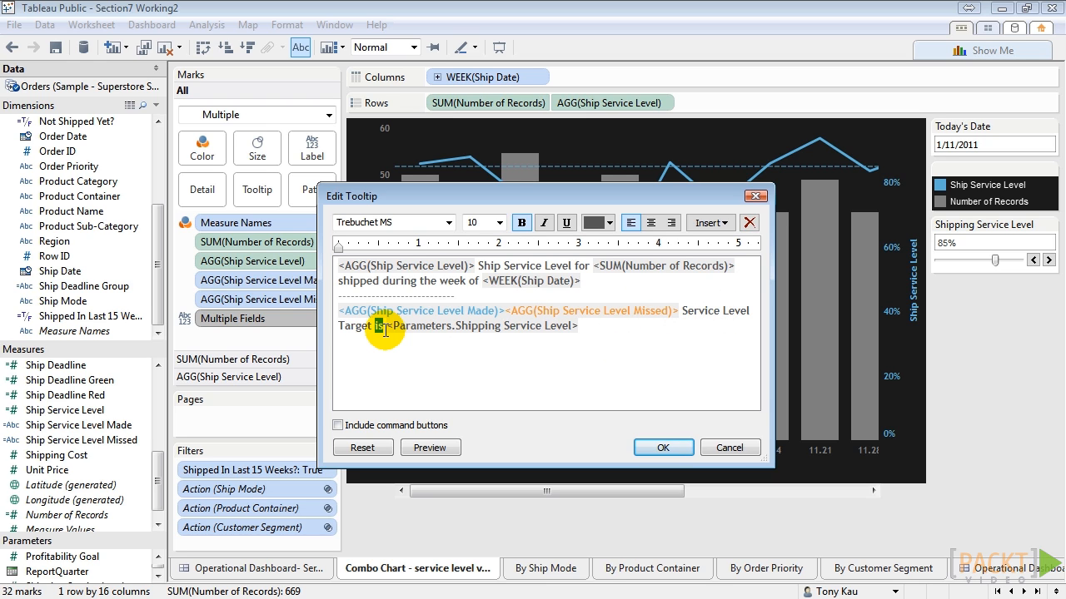
text(of)
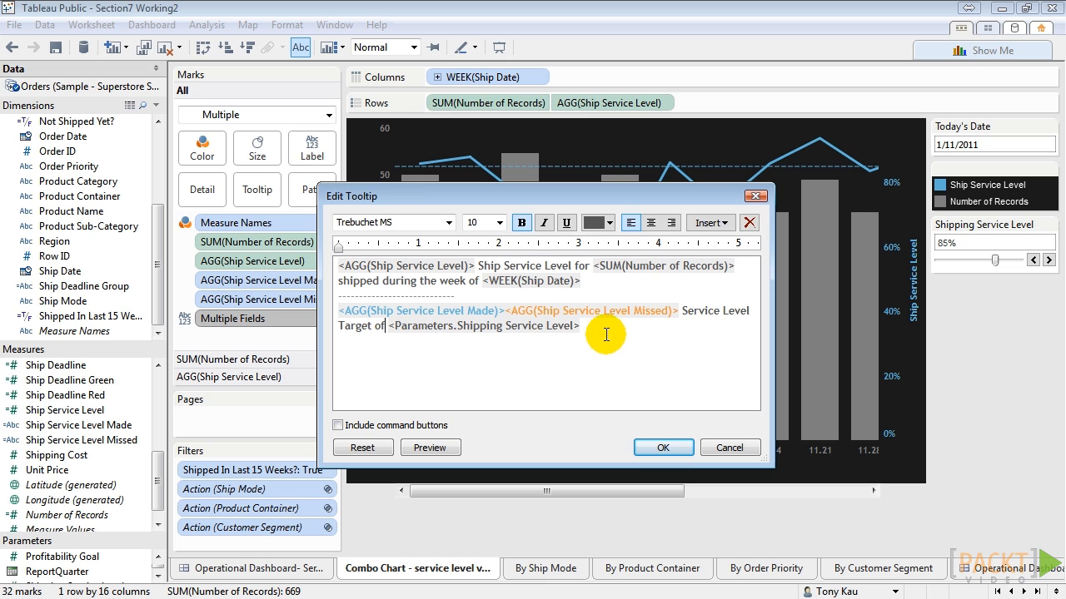
click(430, 448)
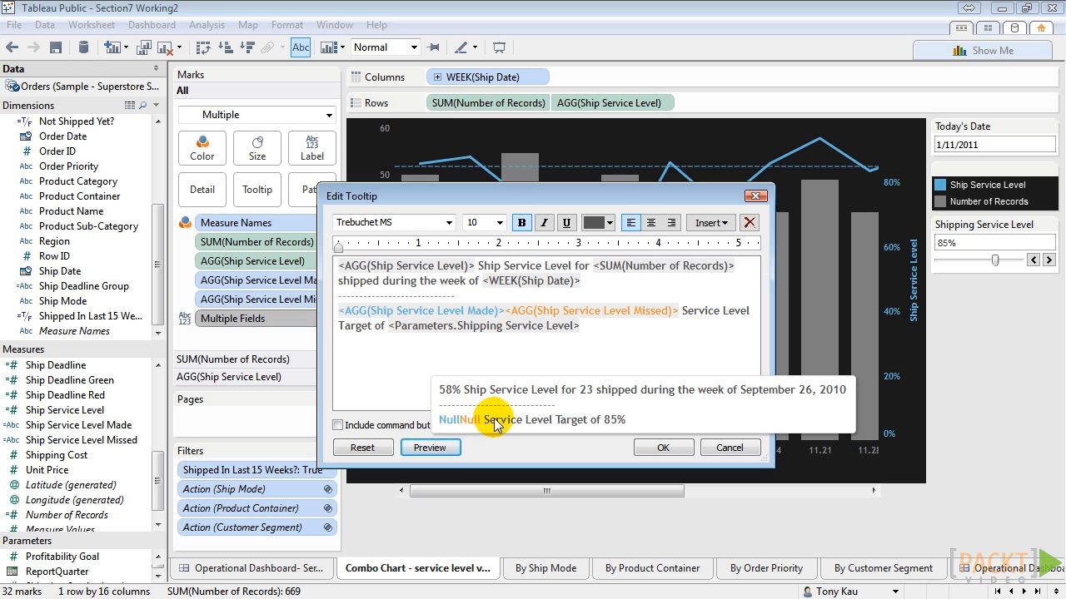
click(429, 445)
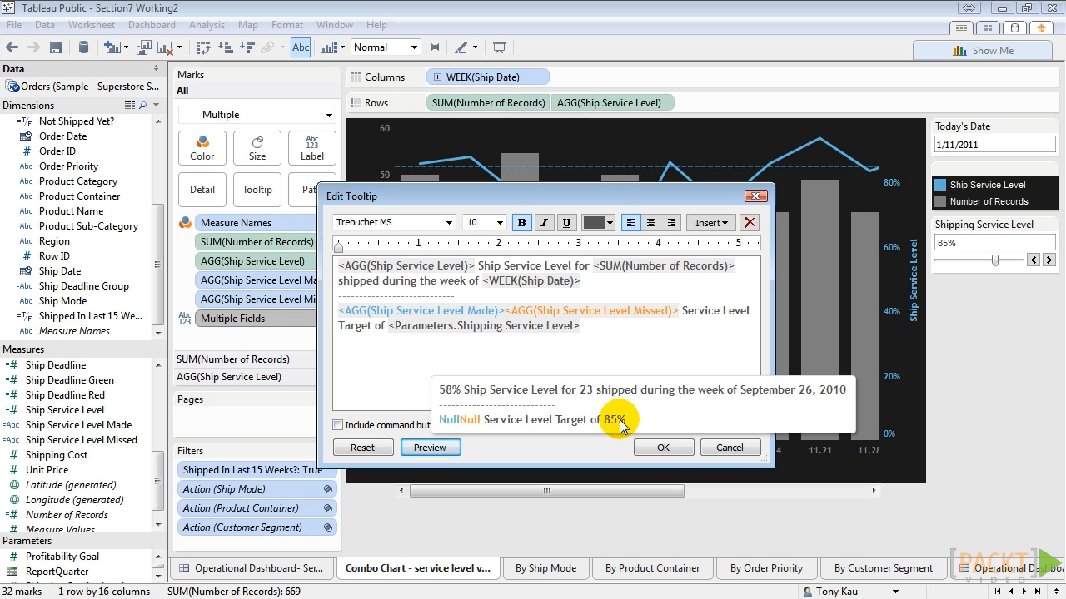
click(657, 447)
- Examine the chart's tooltips for the weeks of 9.26, 10.3 and 10.10 to compare their Made and Missed wording
mouse_move(417, 229)
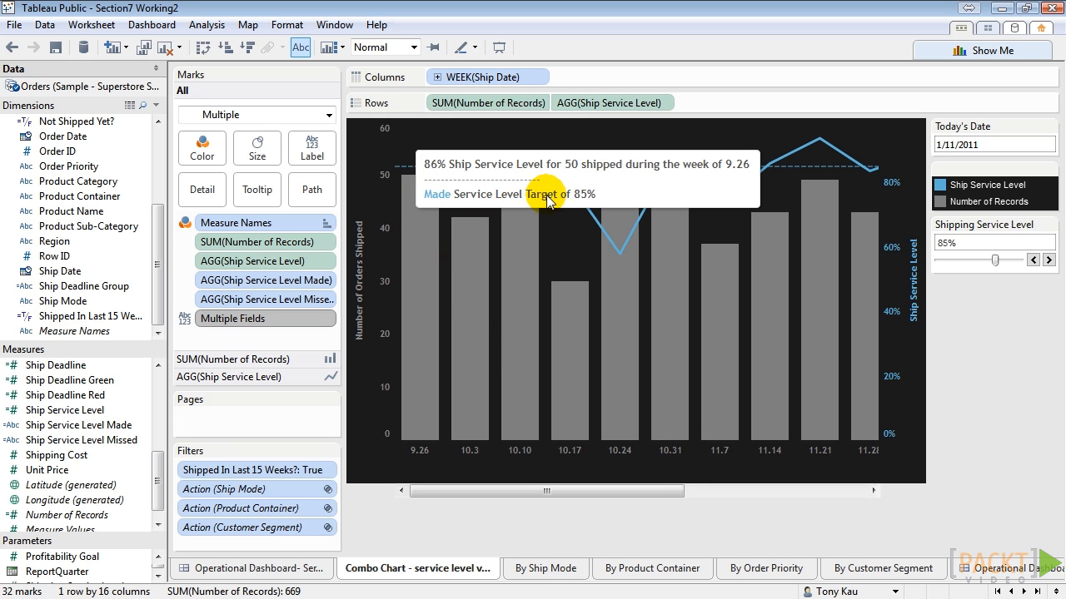
mouse_move(465, 281)
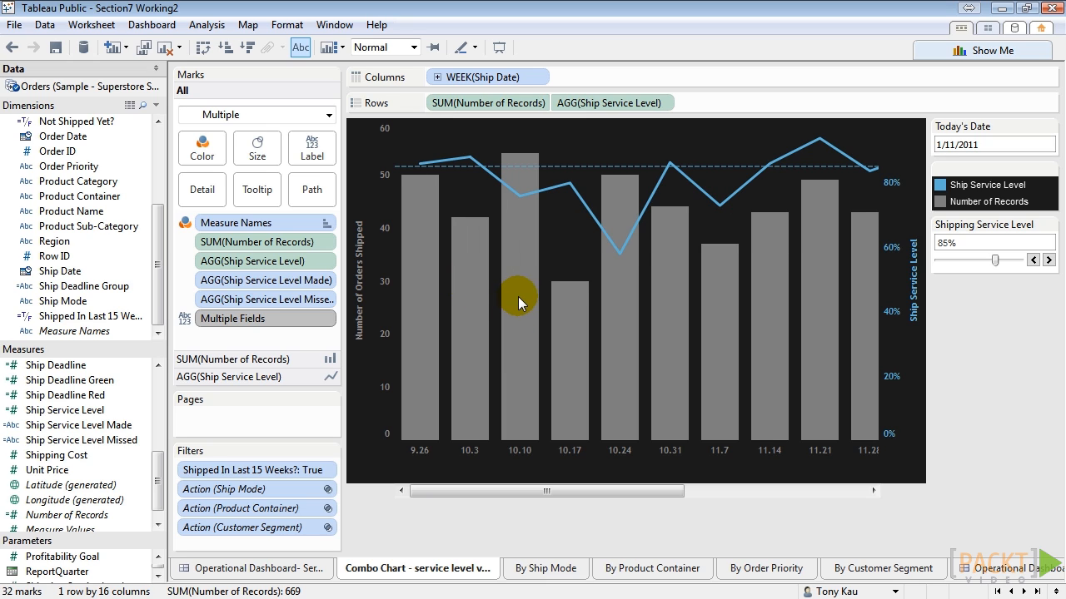
mouse_move(520, 287)
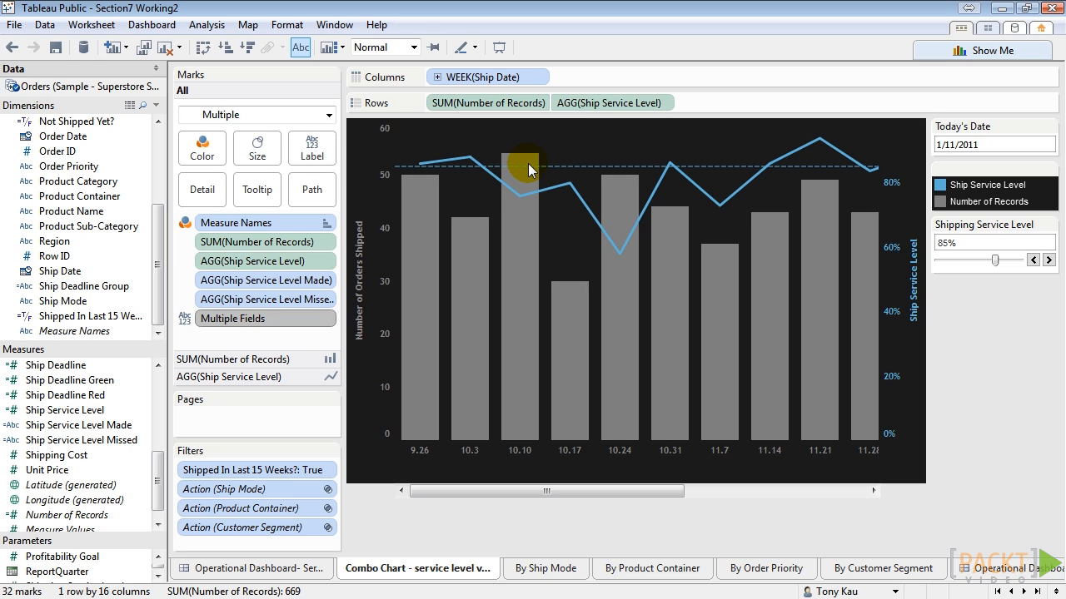
mouse_move(521, 197)
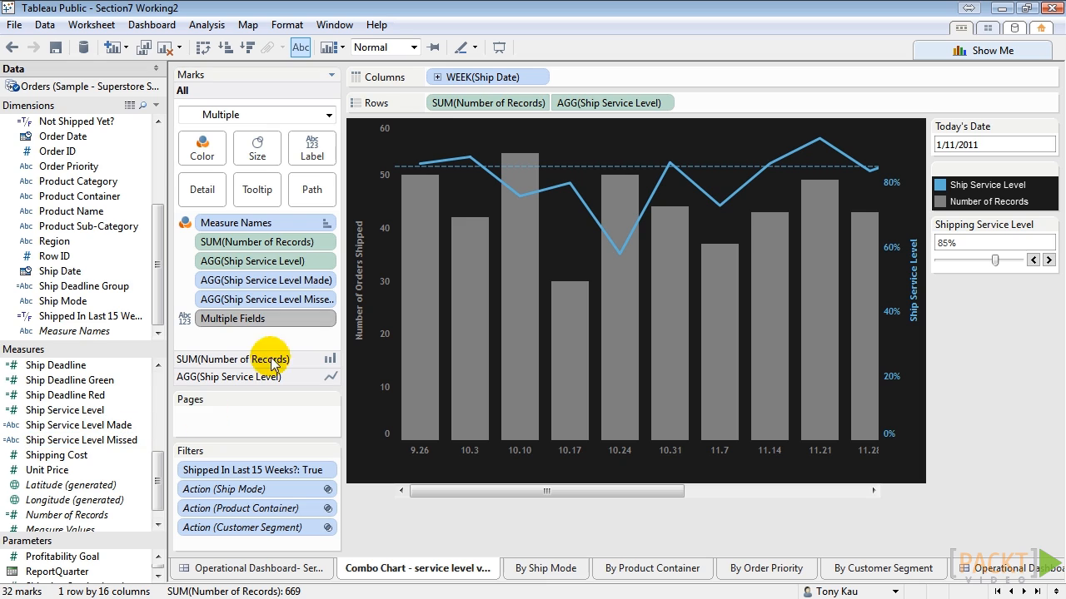
mouse_move(495, 181)
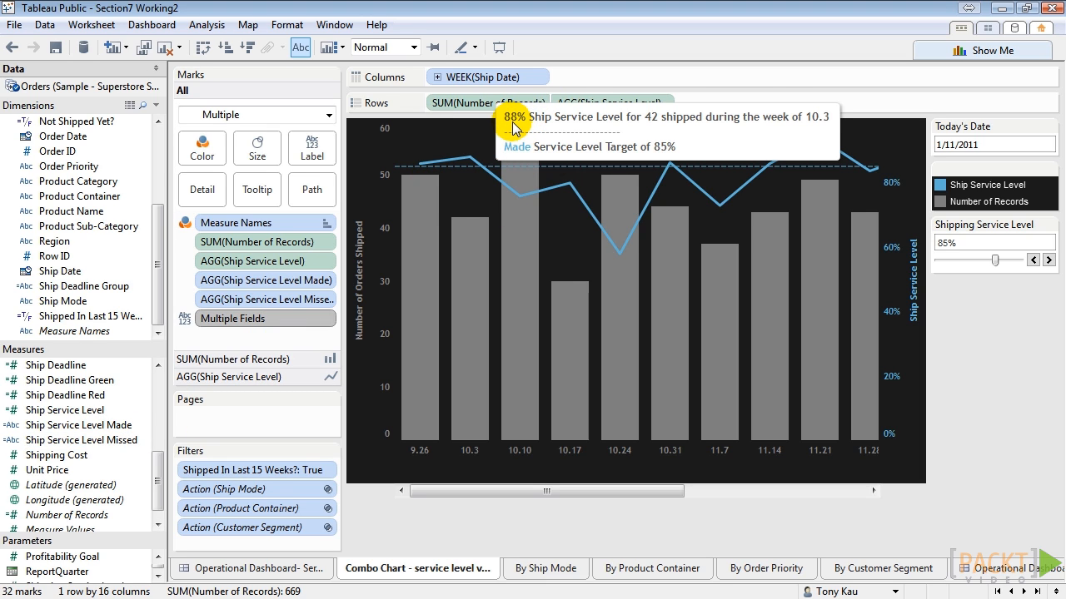
mouse_move(519, 167)
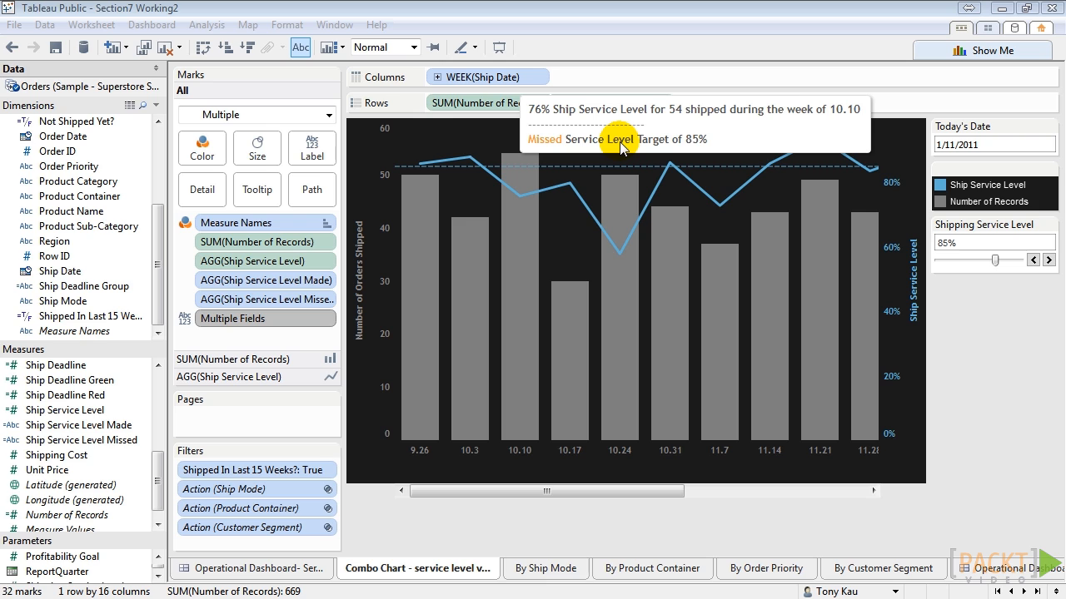
- Reopen the tooltip text and add a second dashed separator line below the Service Level Target sentence
click(257, 190)
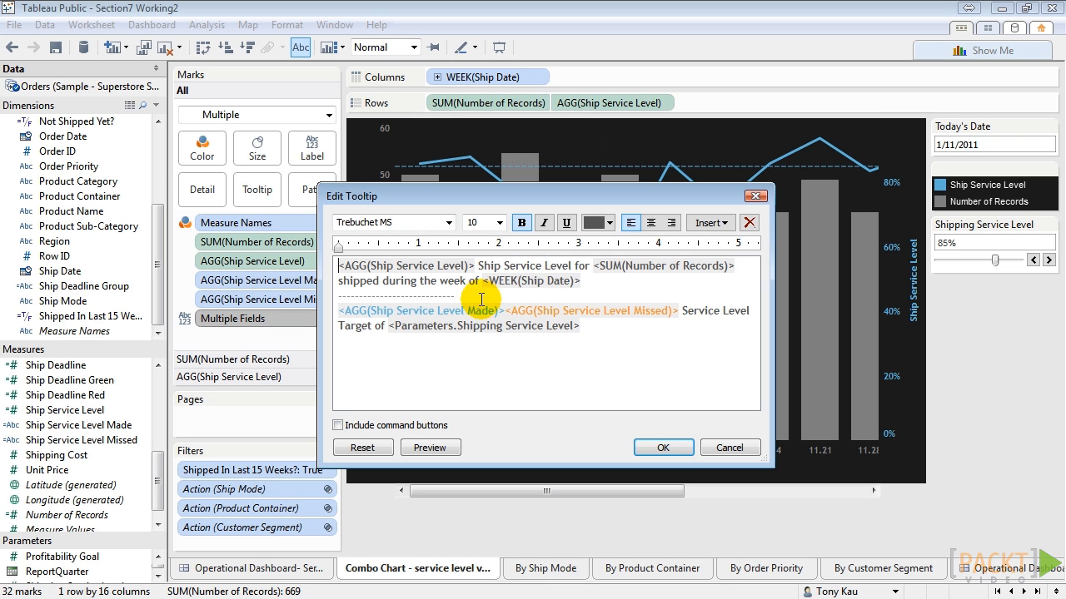
click(616, 328)
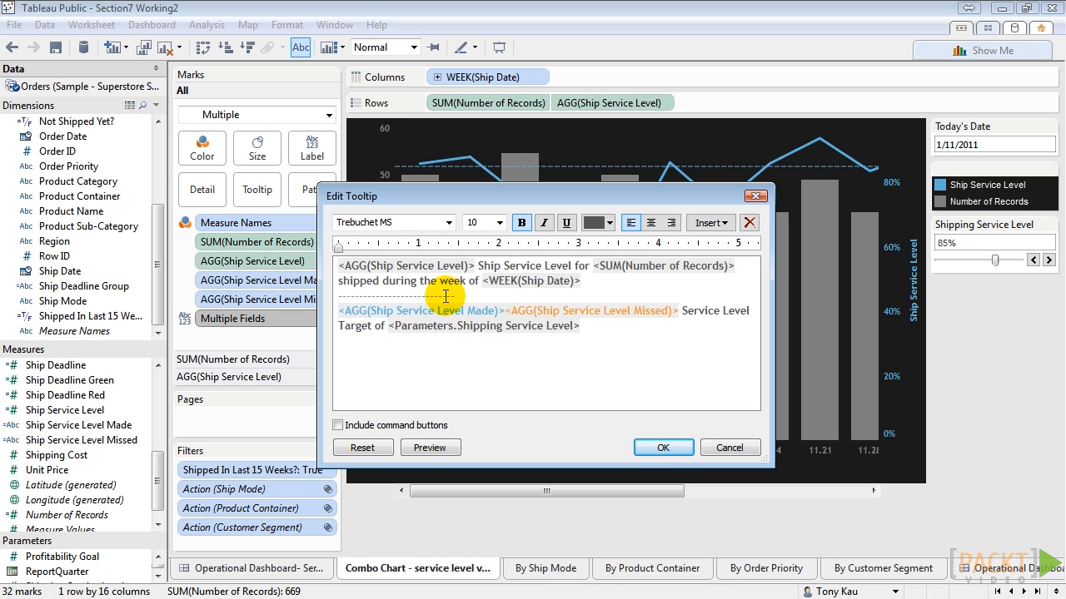
drag(456, 295, 317, 292)
click(414, 338)
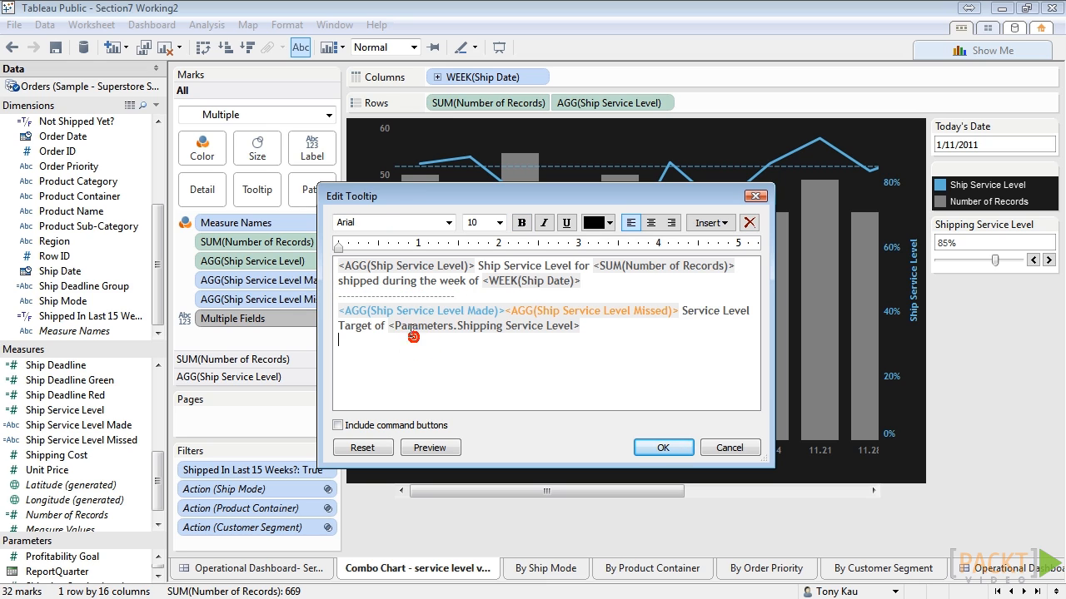
text(----------------------------)
click(357, 351)
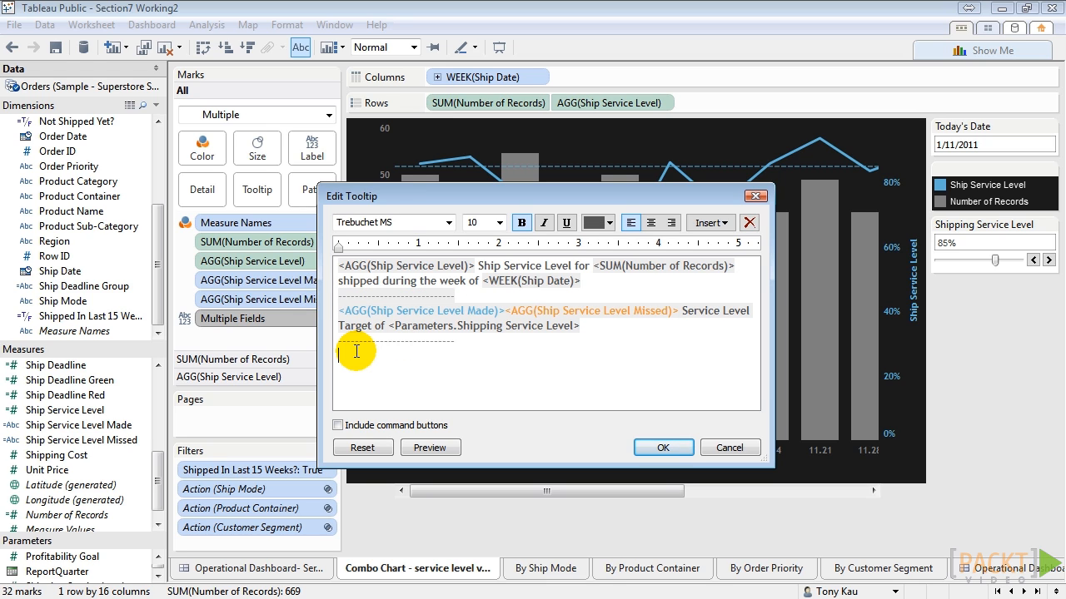
- Add the explanation "Service Level is calculated by counting the number of on-time shipments by totlal number of shipments" below the second separator
text("Se)
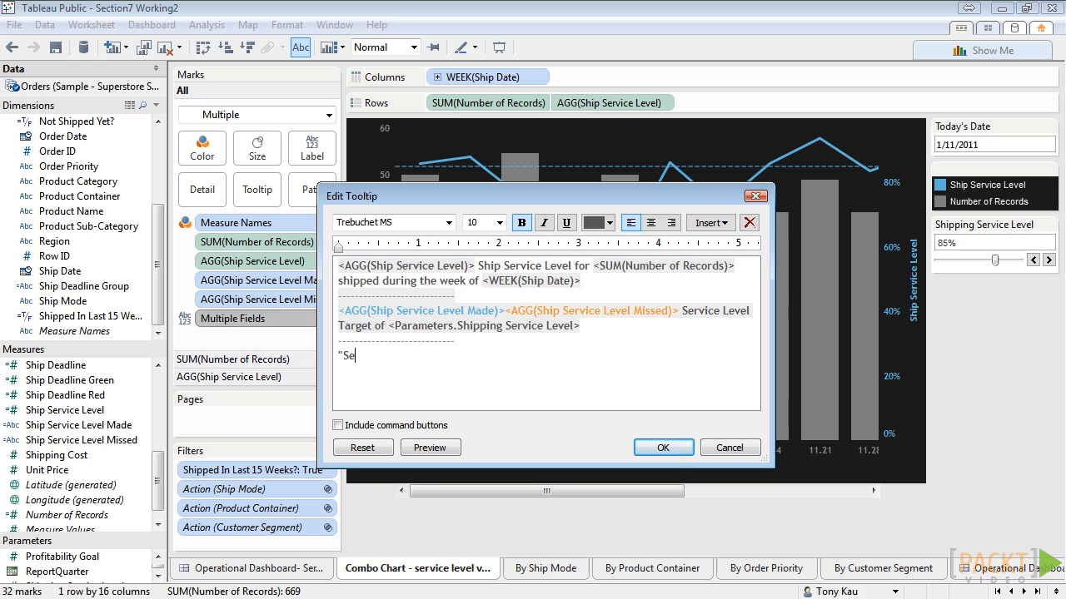
text(rvice Level is calc)
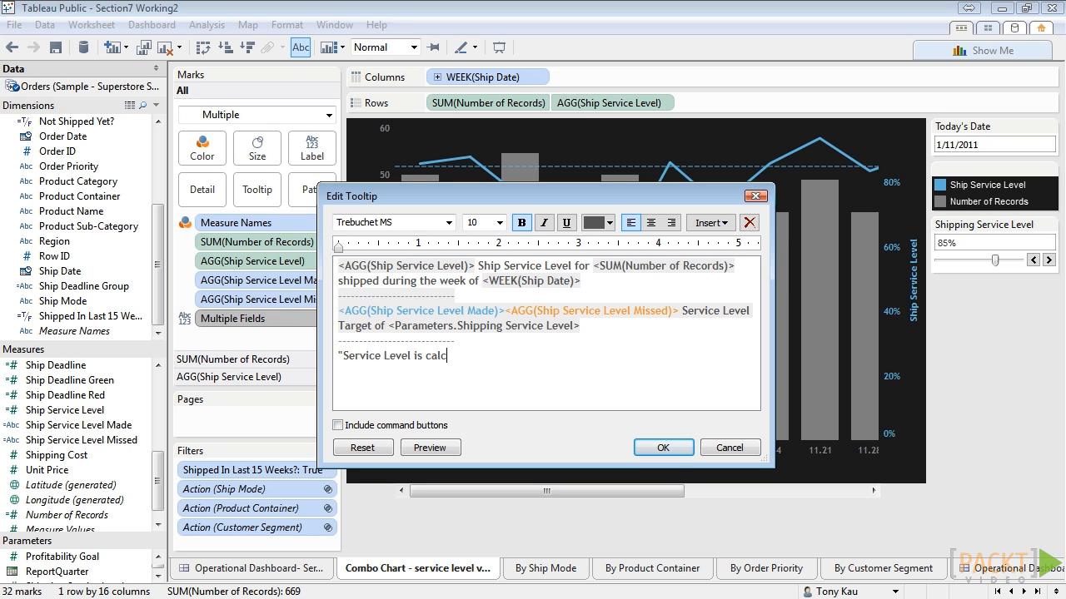
text(ulated by counting the number of on-time shipments by total number of shipments)
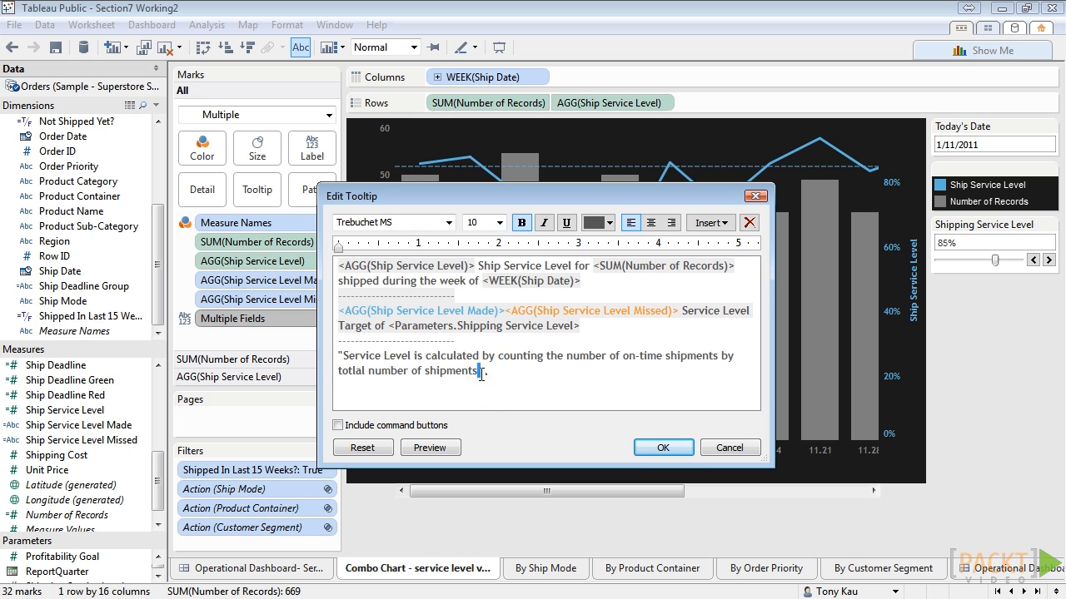
- Format the explanation sentence in gray, italic, non-bold text and remove its quotation marks
drag(479, 370, 339, 356)
right_click(340, 357)
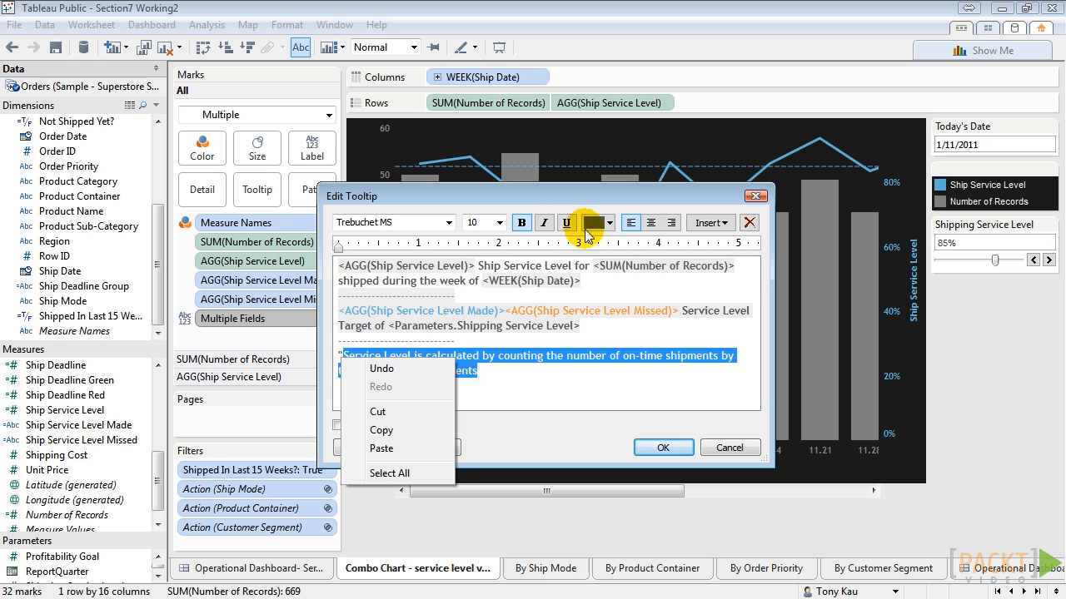
click(595, 223)
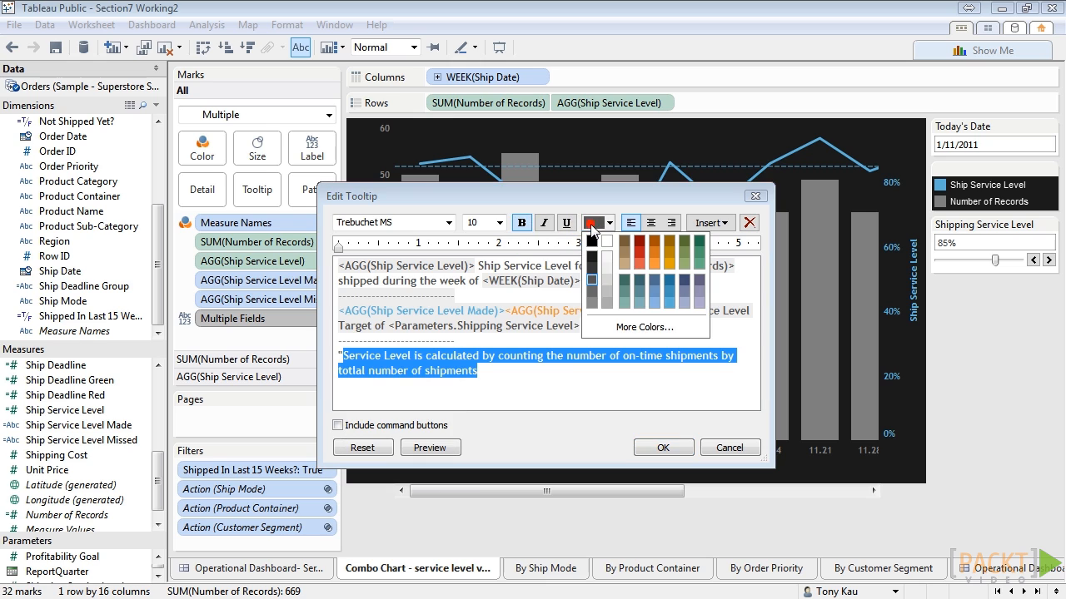
click(606, 293)
click(544, 223)
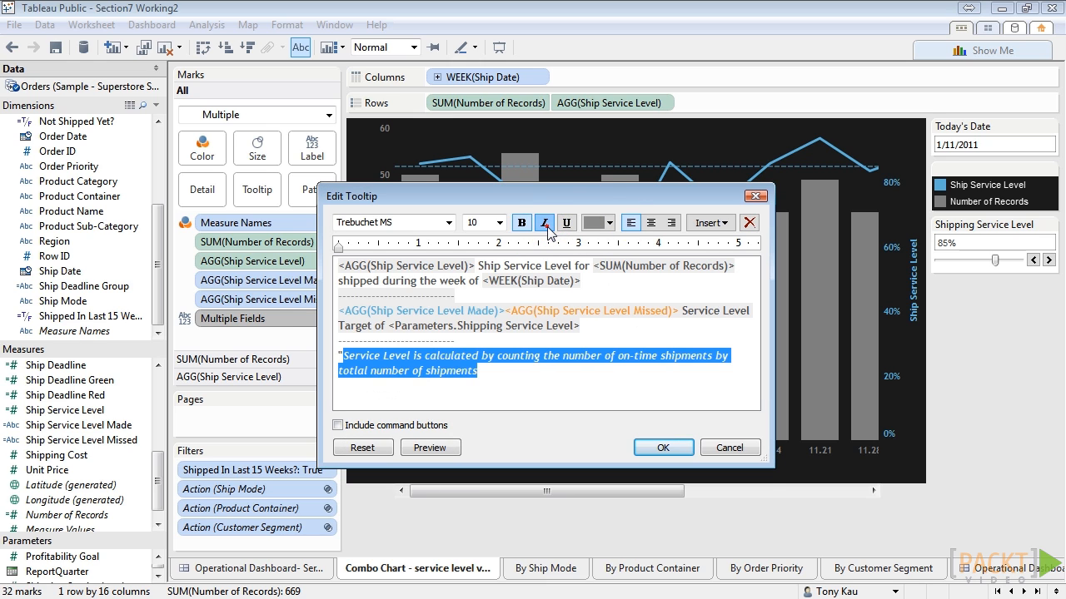
click(522, 223)
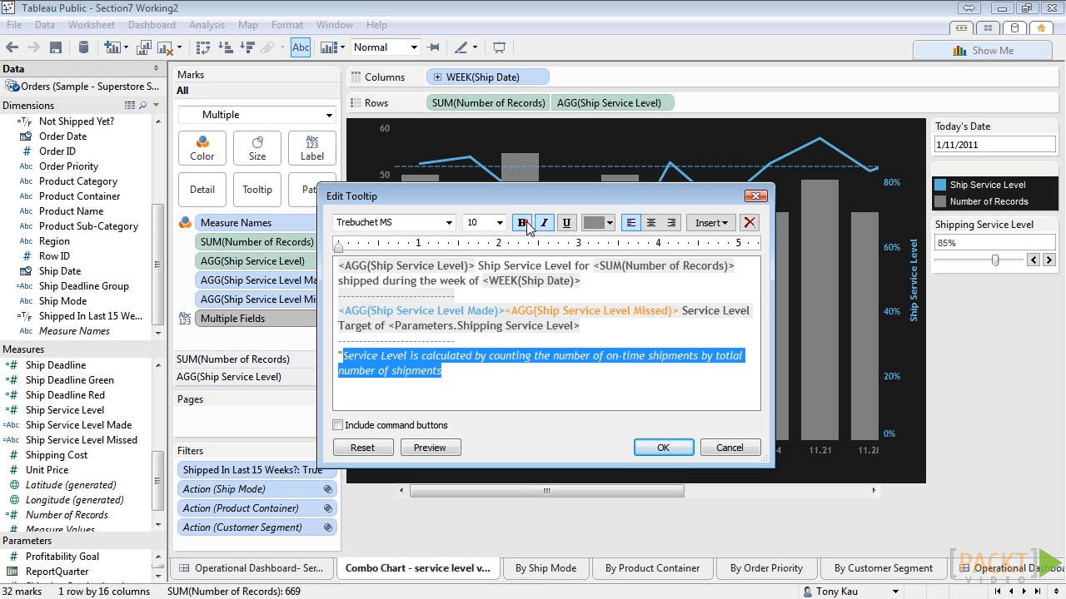
click(340, 357)
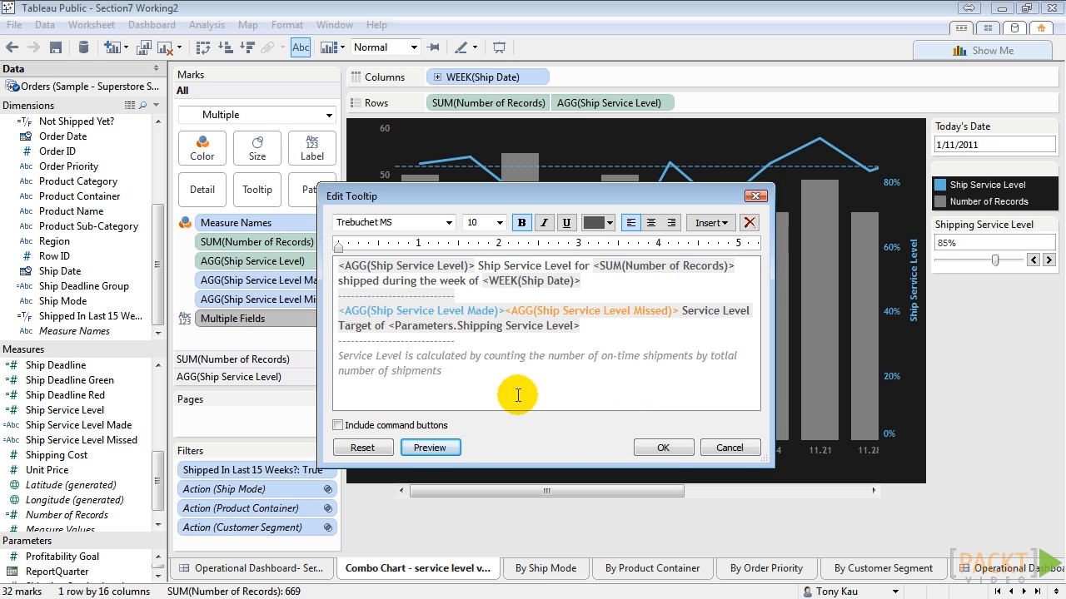
- Preview the revised tooltip, apply it and check it on the mark for the week of 10.10
click(446, 454)
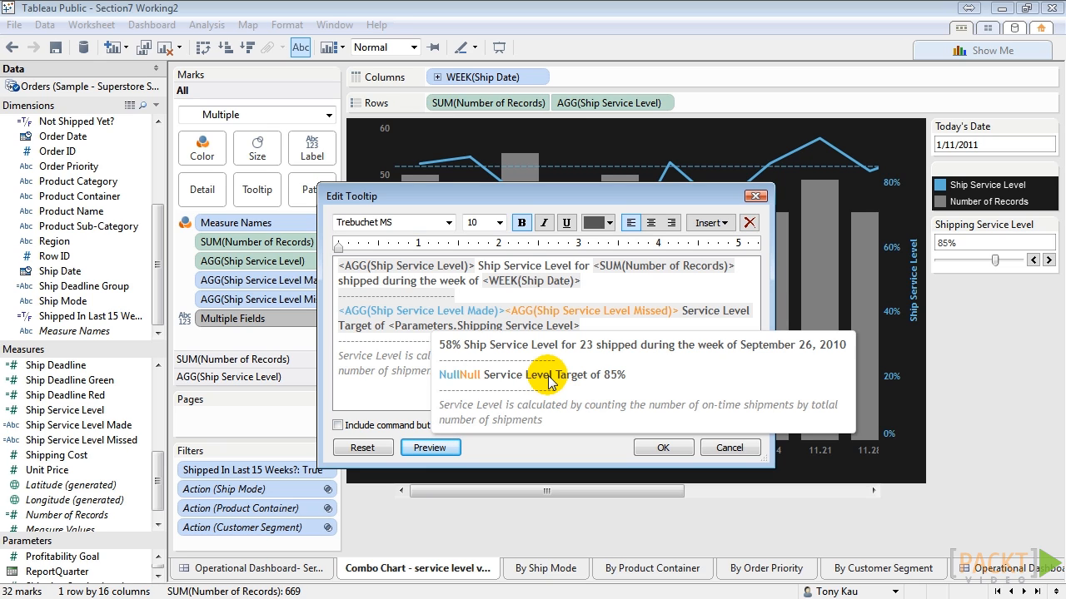
click(662, 447)
mouse_move(528, 175)
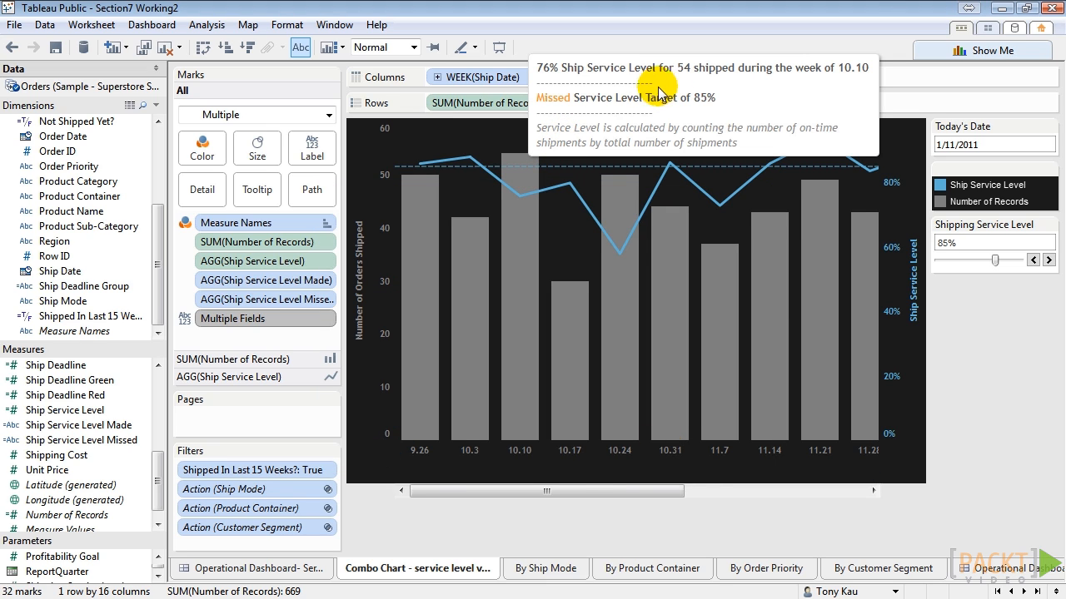